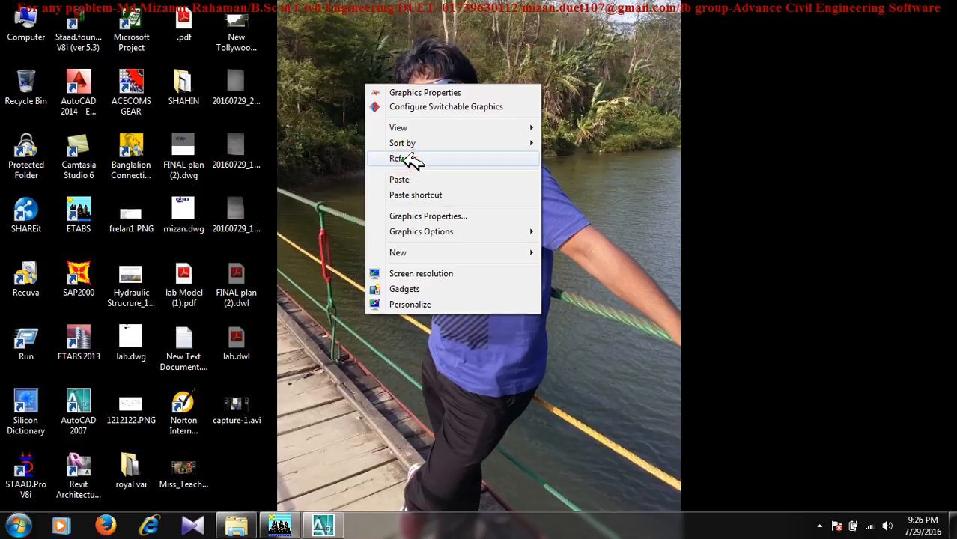
right_click(350, 69)
click(387, 146)
right_click(364, 97)
click(397, 166)
right_click(364, 124)
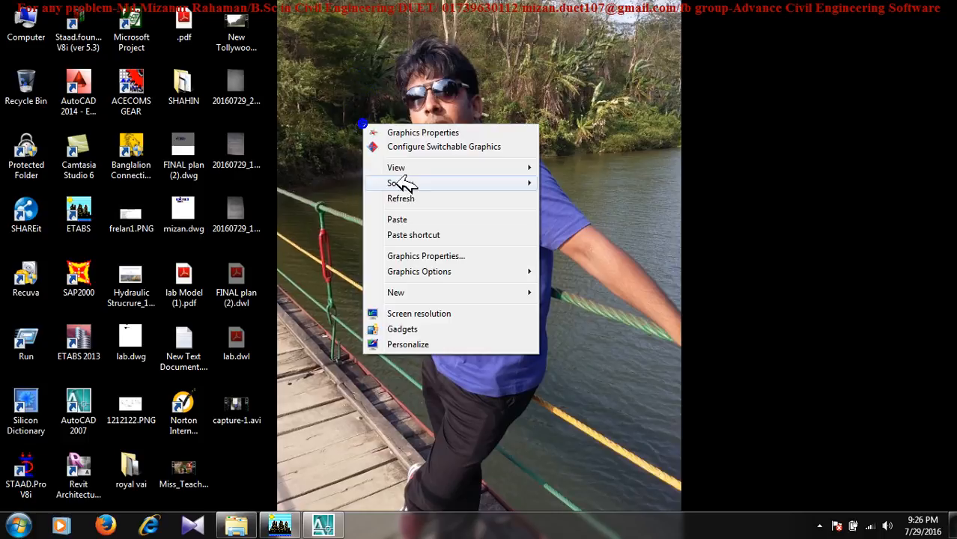
click(411, 197)
right_click(385, 131)
click(433, 203)
right_click(375, 115)
click(410, 191)
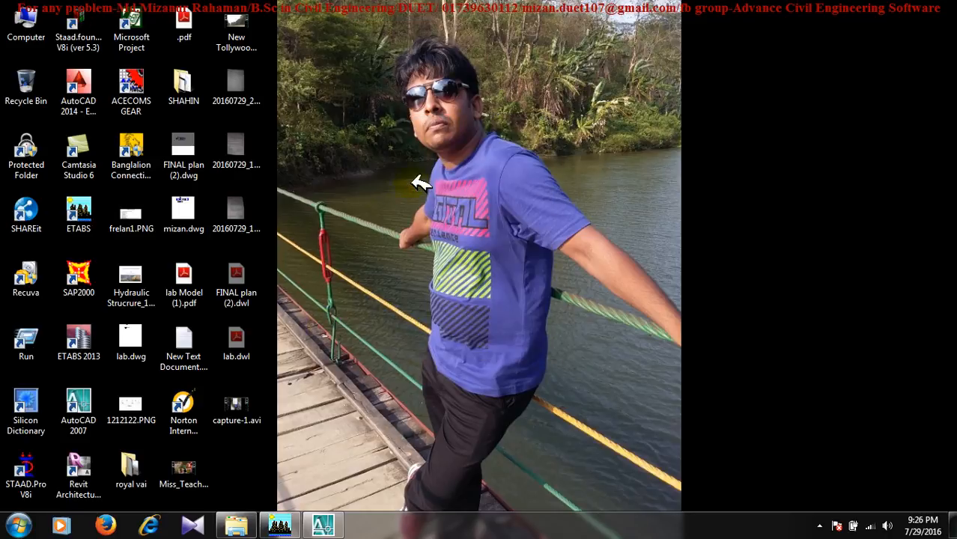
Step: Switch to ETABS and start a new model without initializing it from an existing .edb file
click(284, 525)
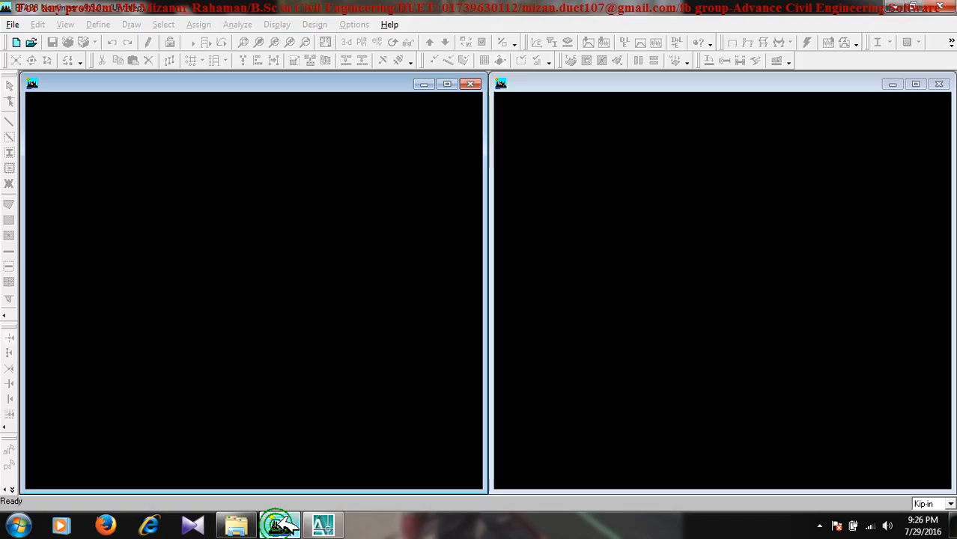
mouse_move(295, 526)
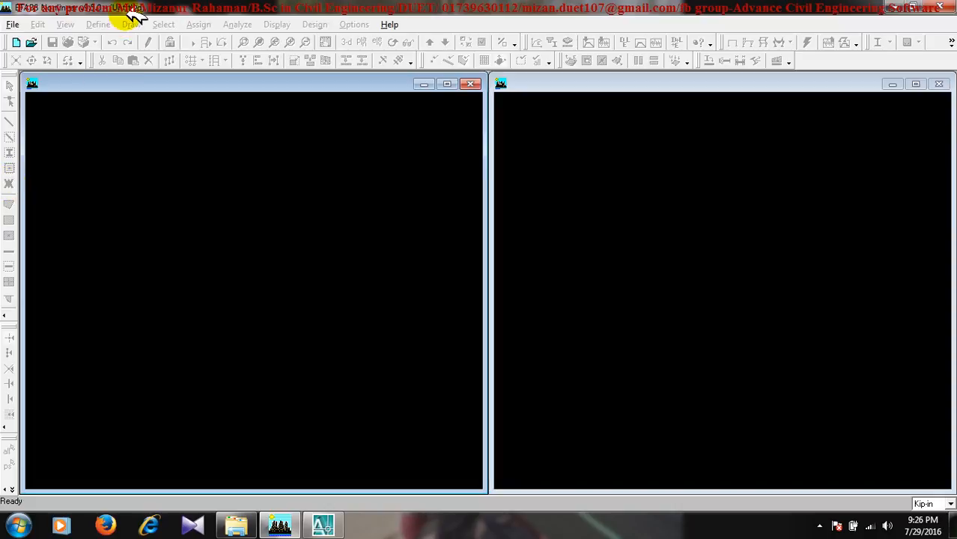
click(196, 45)
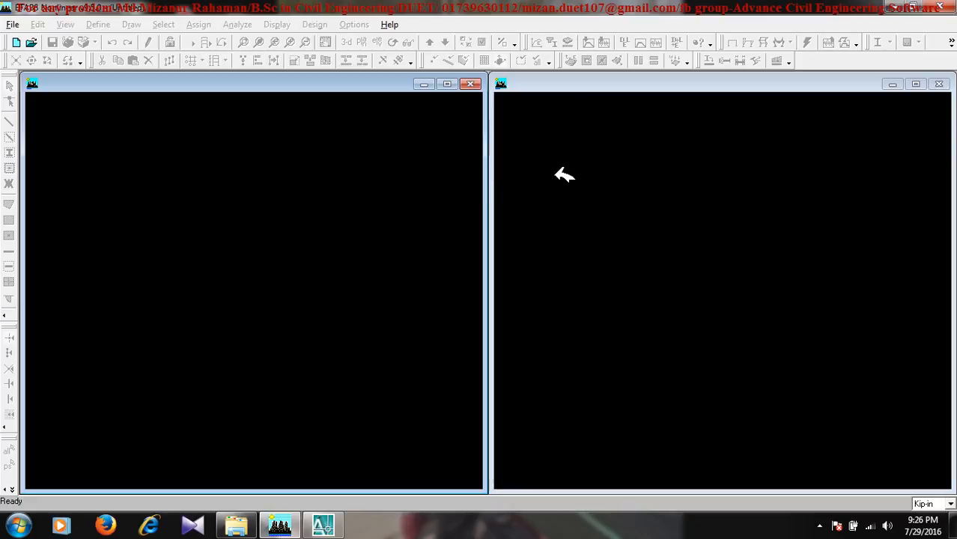
click(633, 254)
click(357, 275)
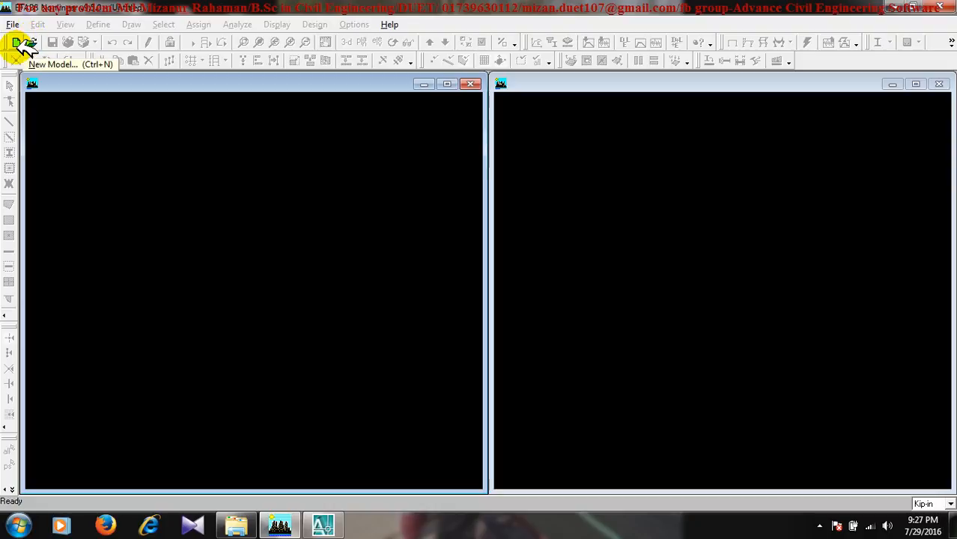
click(18, 43)
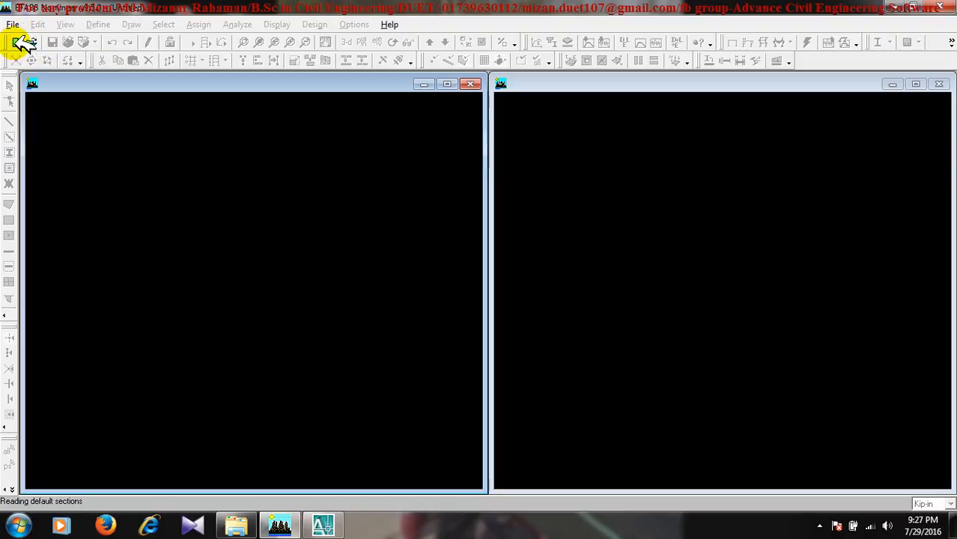
drag(459, 232, 417, 132)
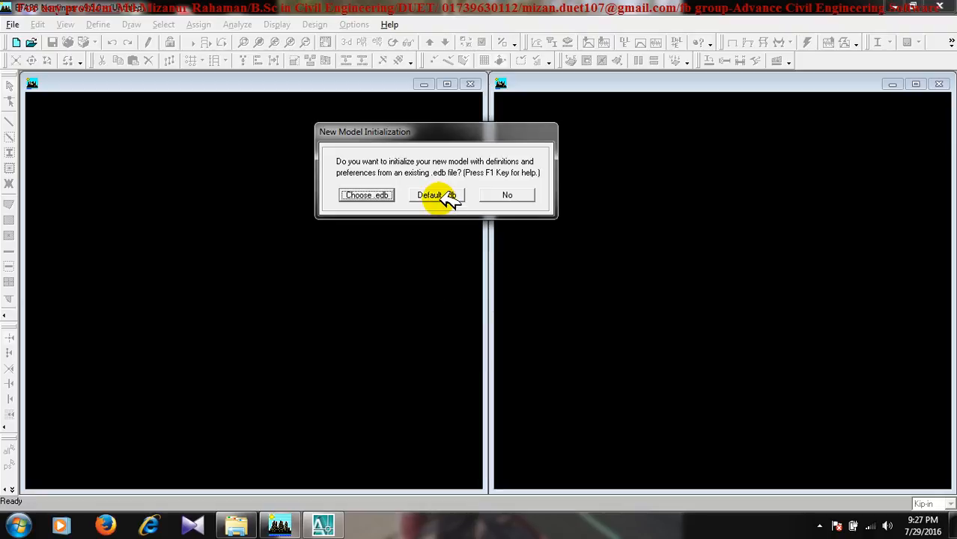
click(509, 195)
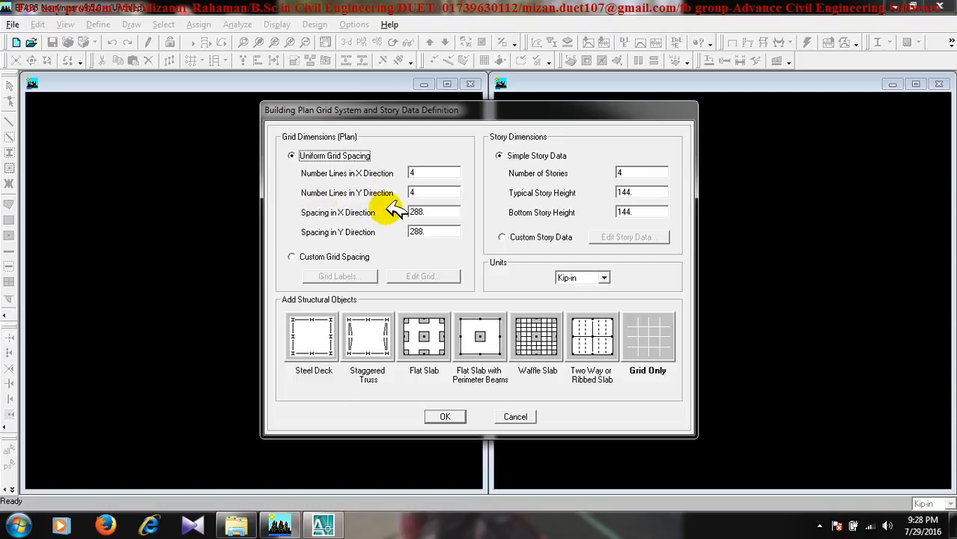
Step: Switch to AutoCAD and examine the room layout and dimensions of the floor plans in lab.dwg
click(322, 526)
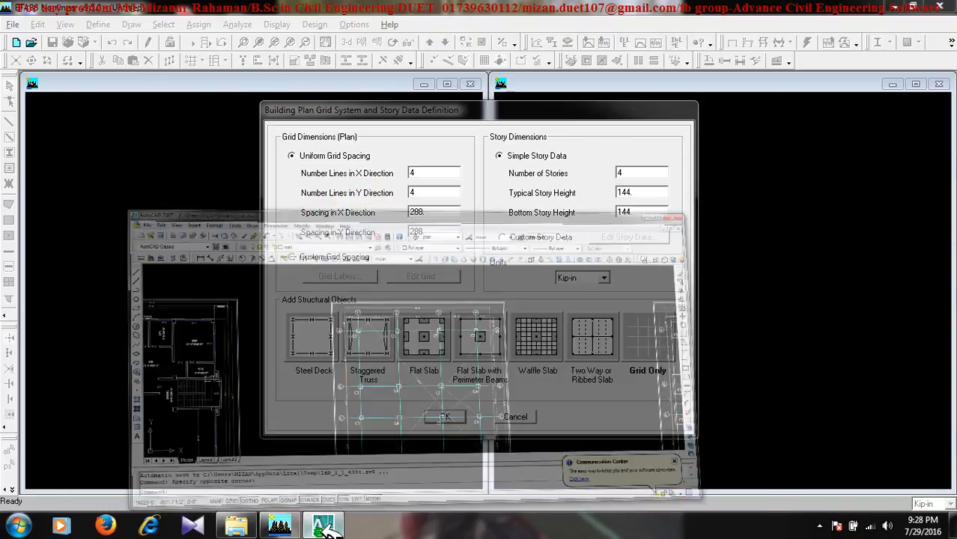
middle_drag(490, 315, 638, 273)
scroll(537, 279, down, 2)
mouse_move(313, 300)
middle_down()
mouse_move(379, 300)
mouse_move(474, 274)
middle_up()
scroll(386, 260, up, 2)
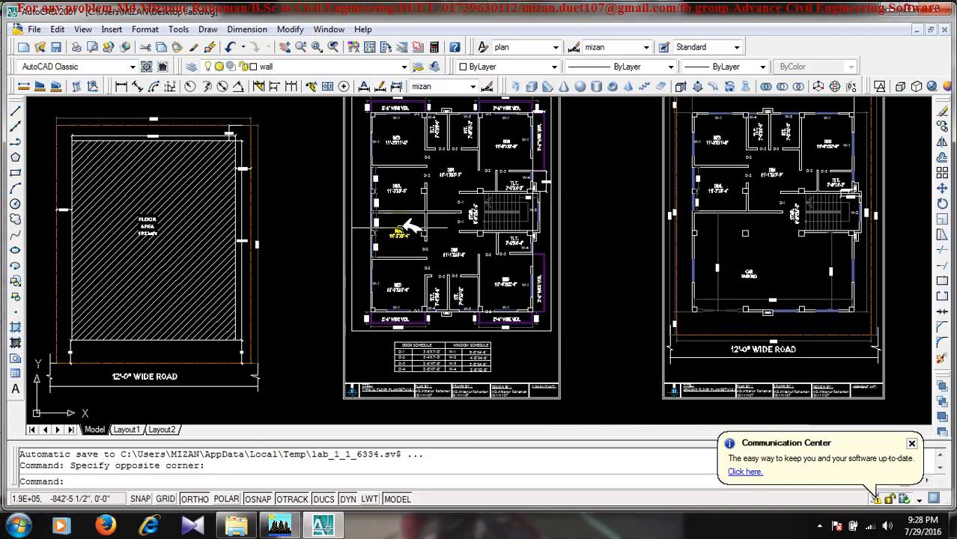
middle_drag(395, 246, 374, 274)
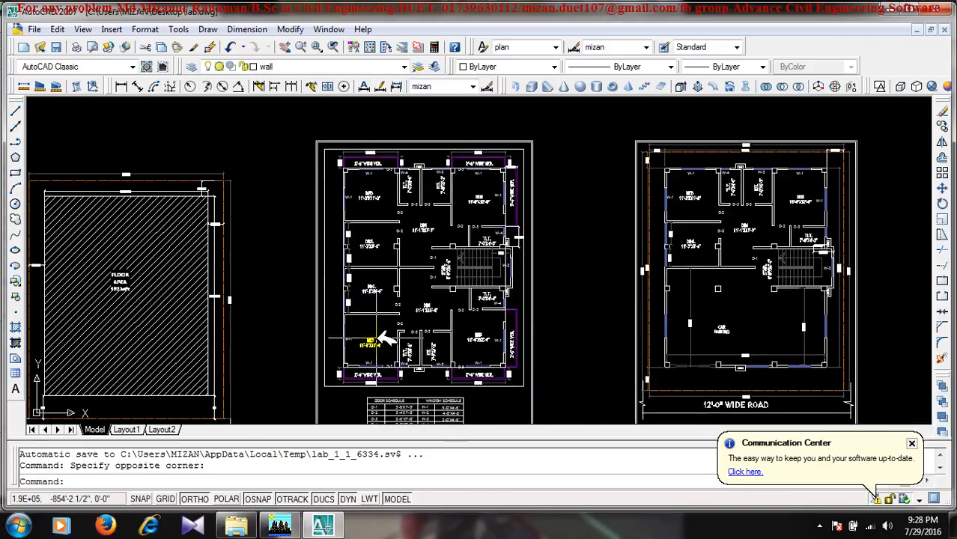
scroll(341, 179, up, 5)
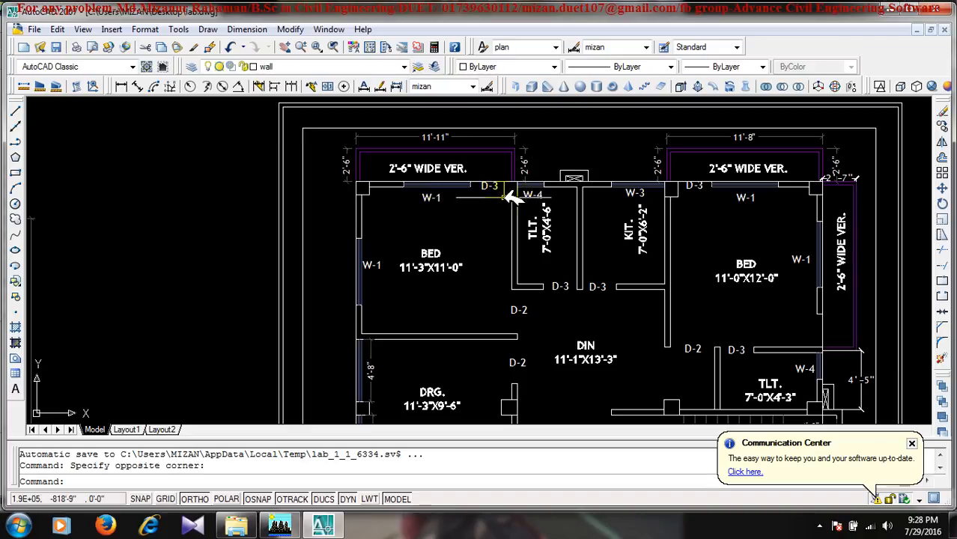
middle_drag(388, 362, 333, 228)
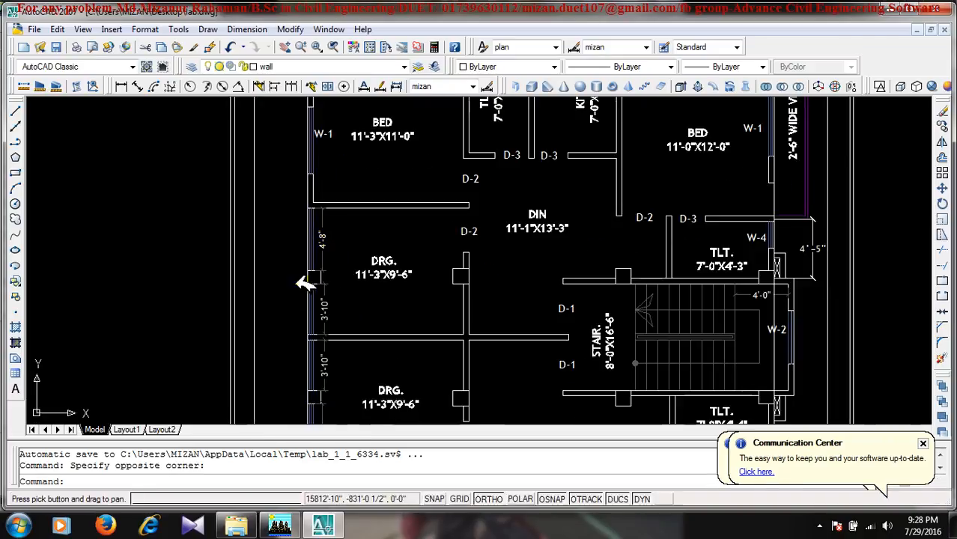
scroll(608, 356, down, 3)
scroll(608, 356, down, 2)
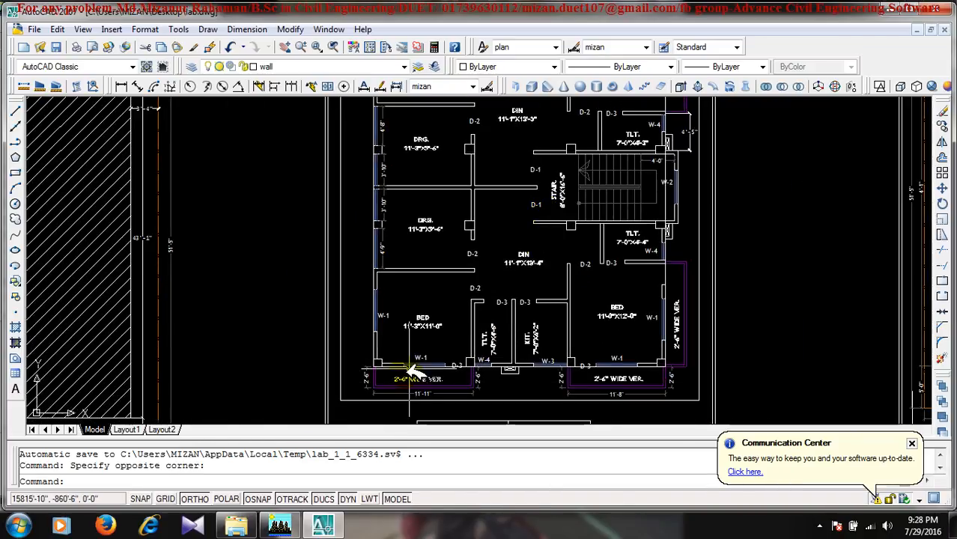
scroll(544, 267, down, 3)
middle_drag(573, 262, 393, 300)
middle_drag(513, 291, 251, 293)
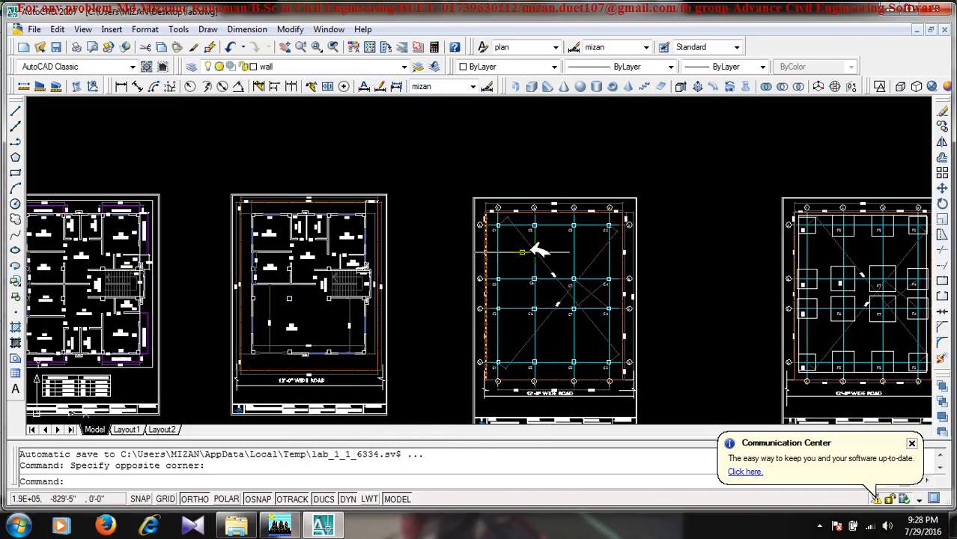
Step: Examine the column layout plan, including its column positions, lettered and numbered grid lines and grid spacings
scroll(539, 228, up, 5)
scroll(413, 201, up, 3)
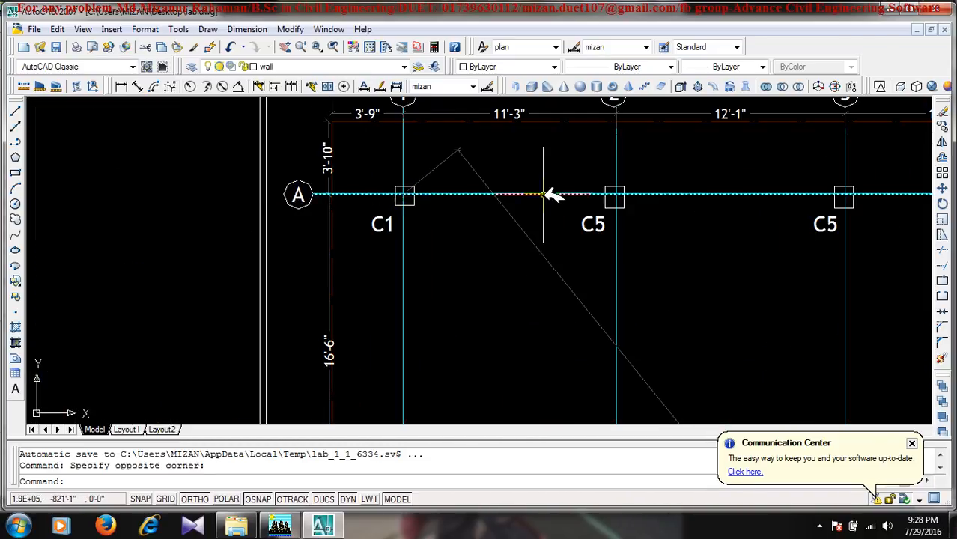
middle_drag(484, 185, 321, 199)
scroll(831, 204, down, 2)
middle_drag(875, 217, 769, 131)
middle_drag(768, 351, 714, 173)
middle_drag(718, 322, 701, 196)
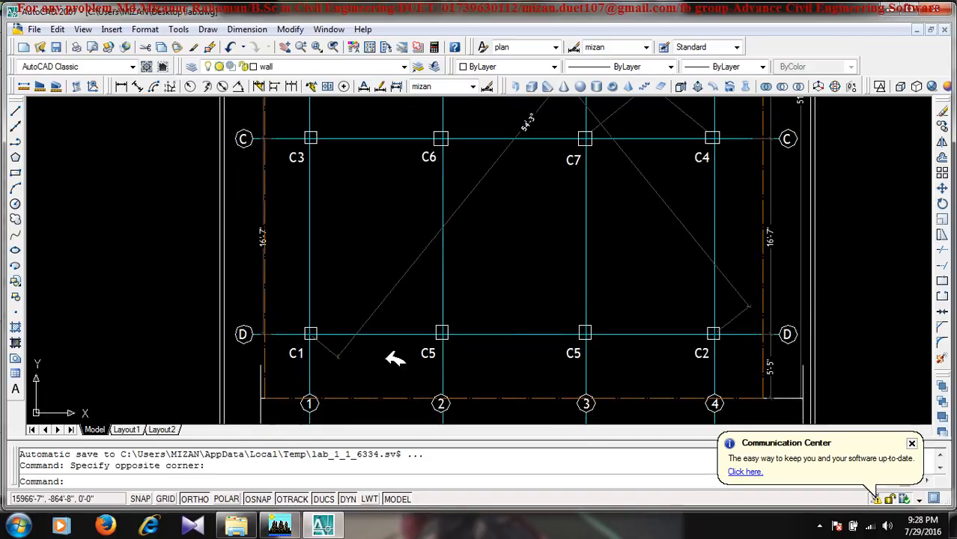
middle_drag(855, 332, 786, 450)
scroll(737, 233, down, 5)
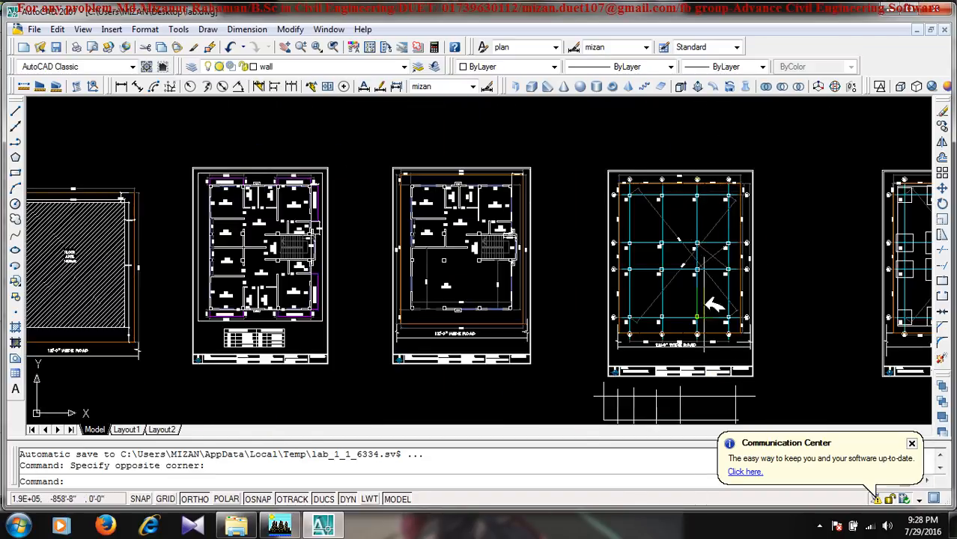
scroll(648, 291, up, 4)
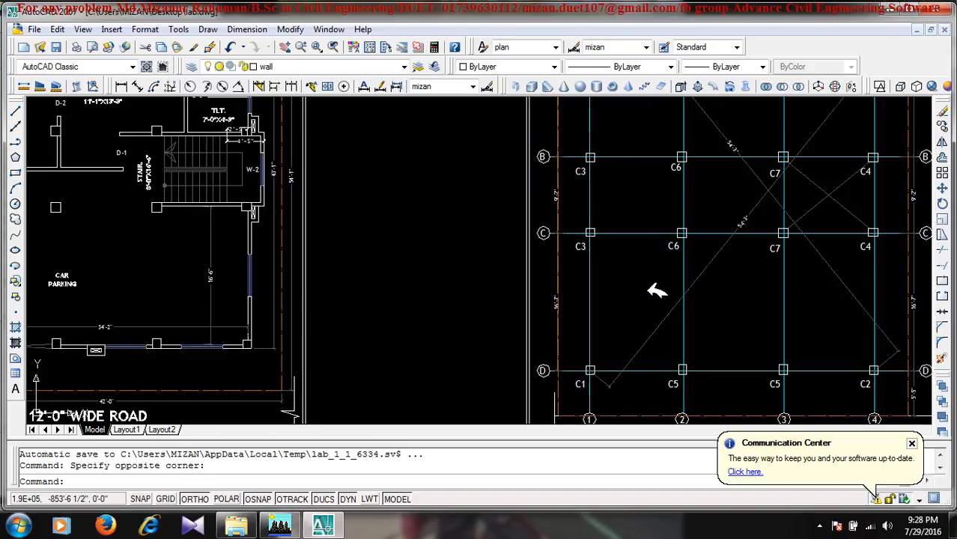
middle_drag(647, 289, 525, 223)
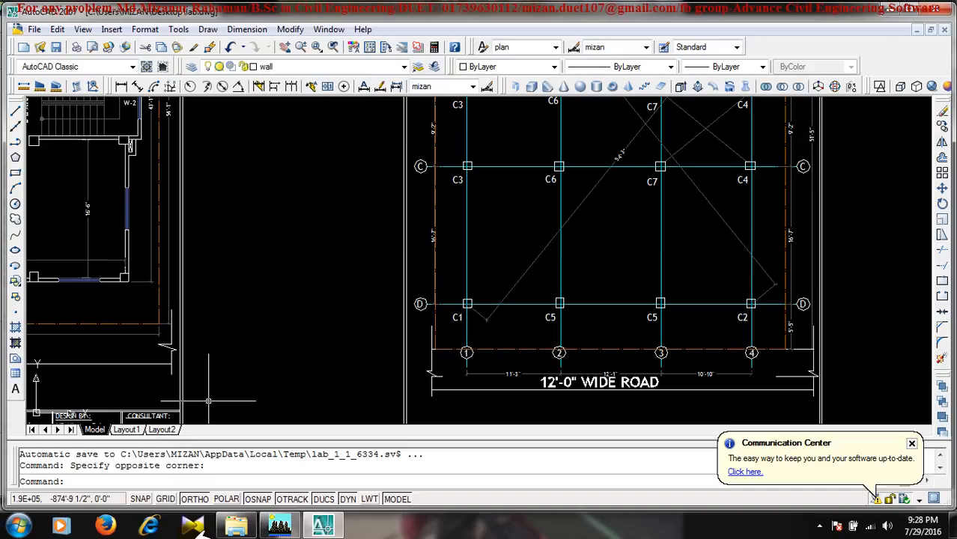
Step: Compare the ETABS grid definition with the vertical grid lines 1 to 4 of the AutoCAD column layout plan
click(284, 526)
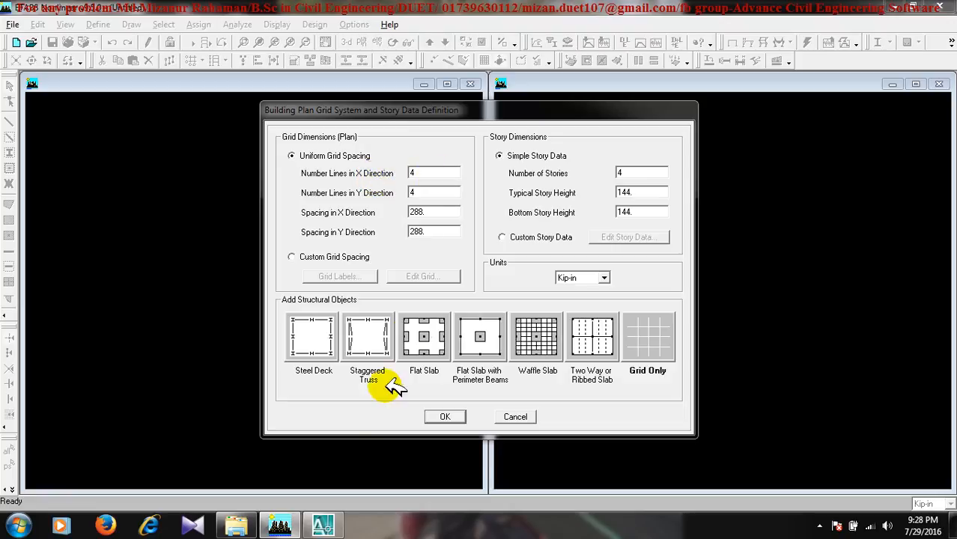
click(325, 528)
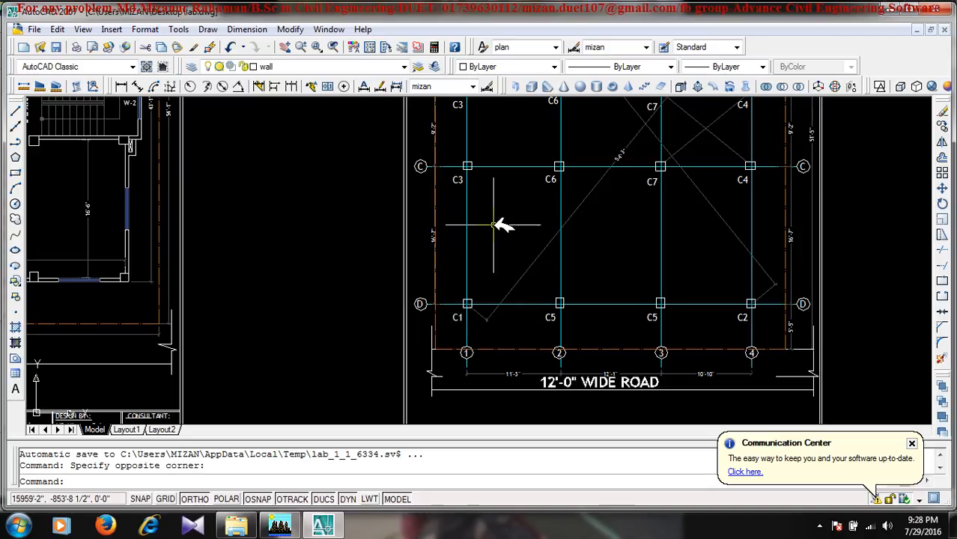
click(467, 223)
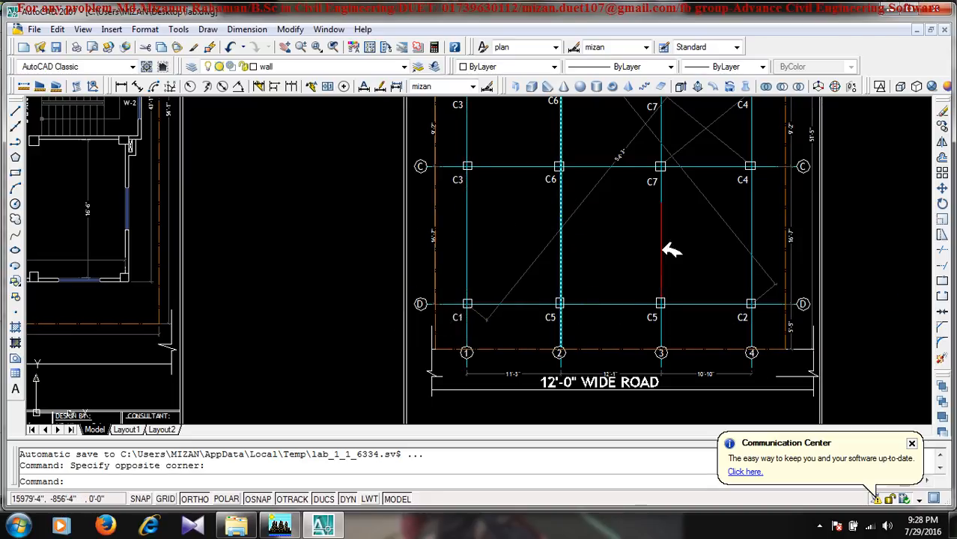
click(661, 215)
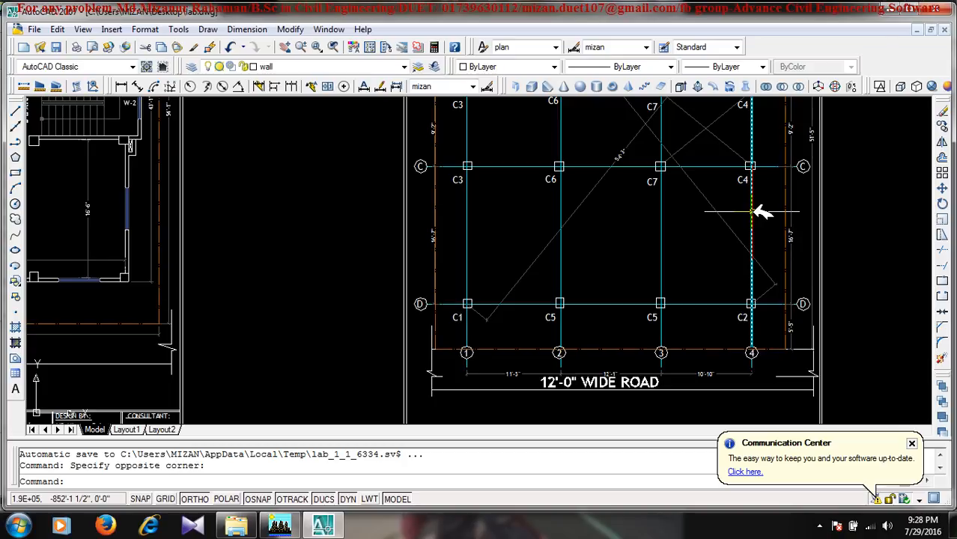
scroll(619, 251, down, 2)
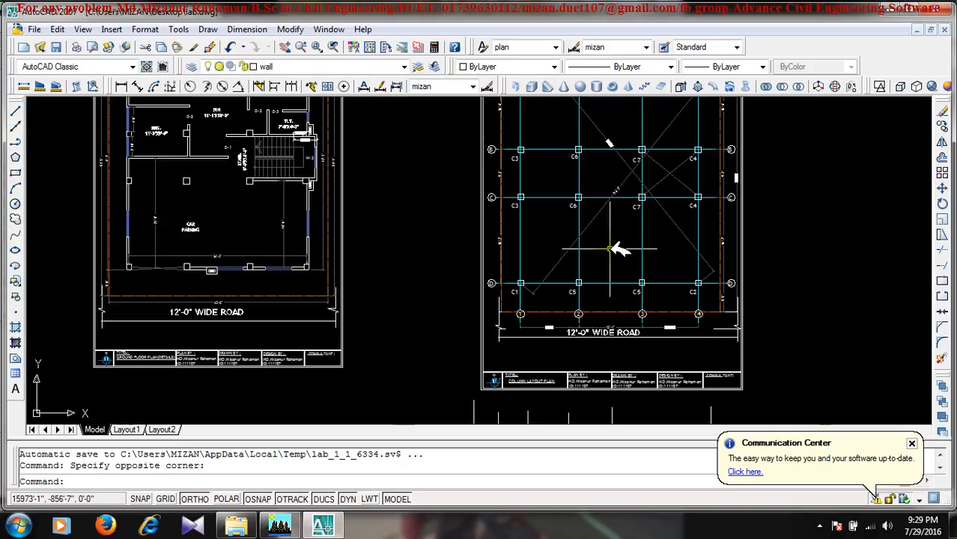
middle_drag(620, 257, 620, 319)
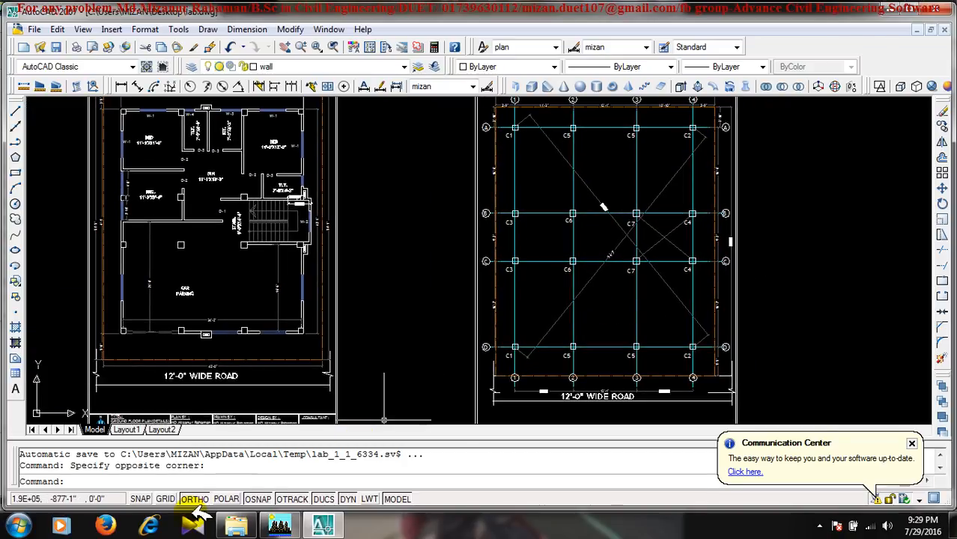
Step: Check the ETABS setting for lines in the Y direction against horizontal grid lines A to D in the AutoCAD column layout
click(298, 528)
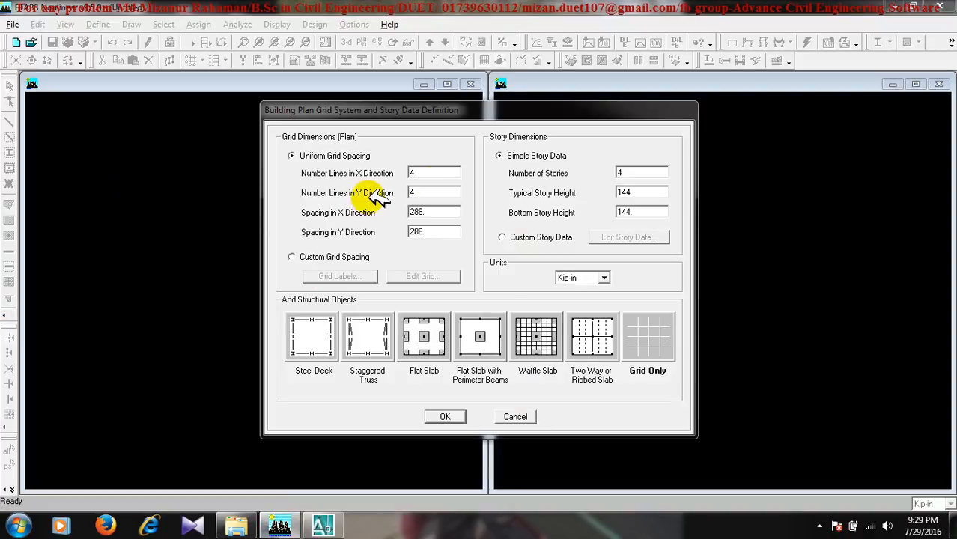
click(323, 524)
middle_drag(485, 352, 432, 347)
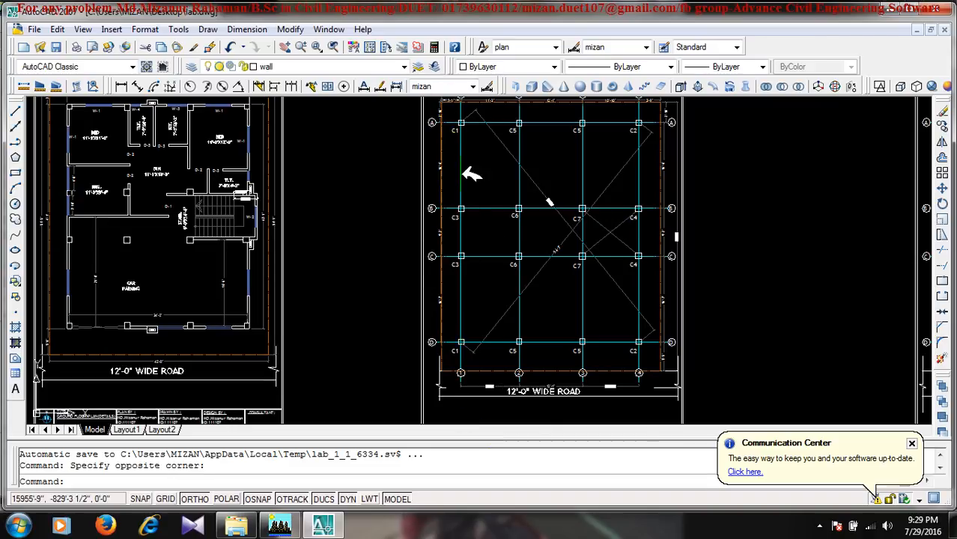
middle_drag(459, 180, 459, 329)
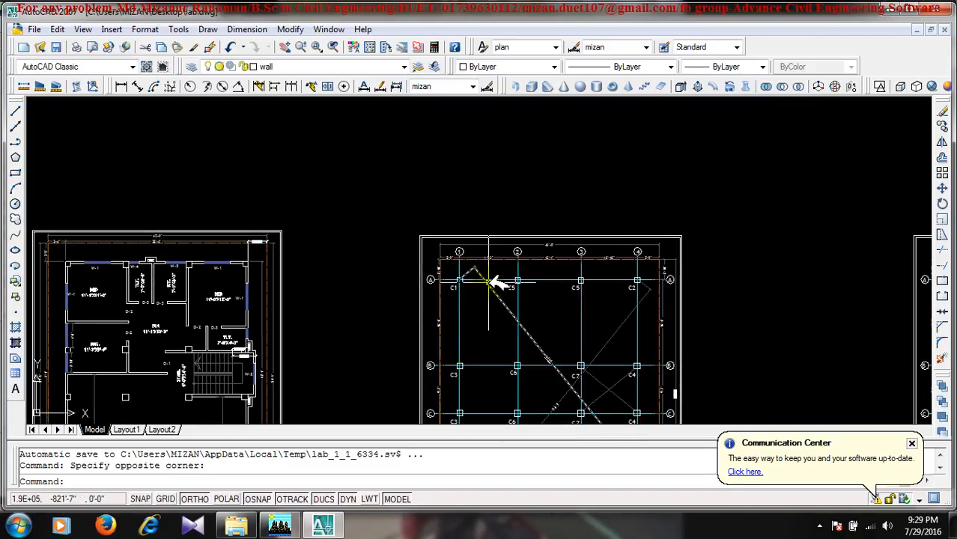
middle_drag(498, 366, 479, 278)
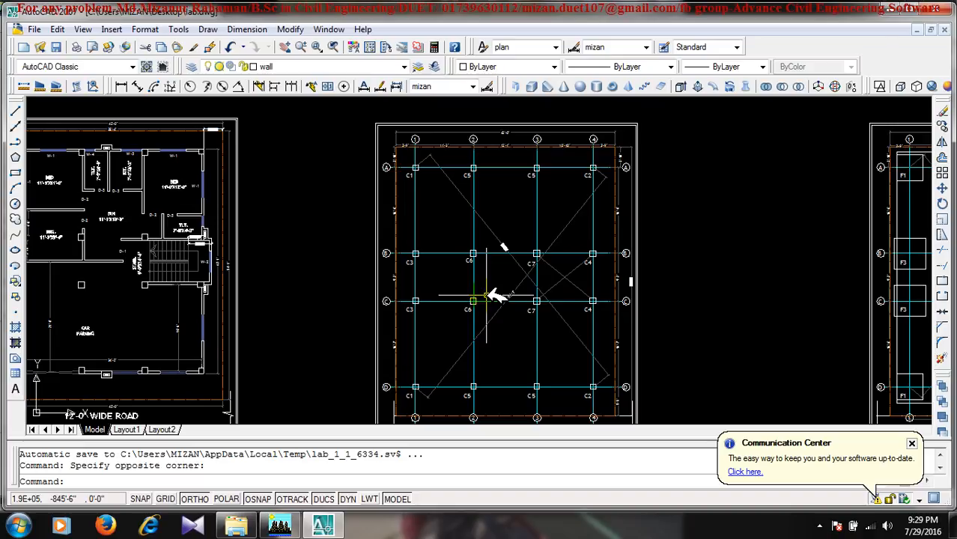
Step: Draw a horizontal line about 45 ft long across the column layout plan between grid lines A and B
click(15, 112)
mouse_move(504, 239)
middle_down()
mouse_move(498, 156)
mouse_move(496, 283)
middle_up()
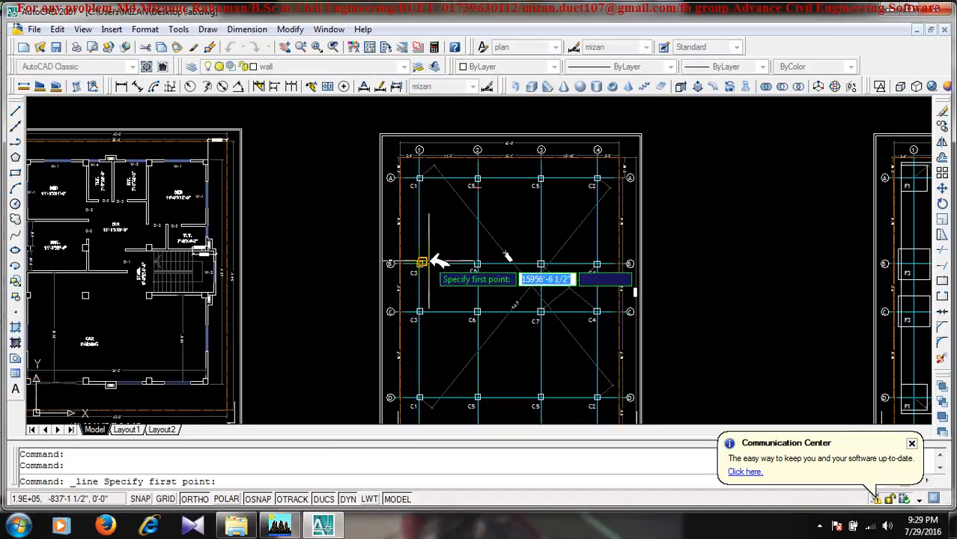
scroll(401, 213, up, 5)
click(402, 217)
middle_drag(641, 214, 494, 232)
scroll(786, 241, down, 2)
scroll(807, 242, up, 1)
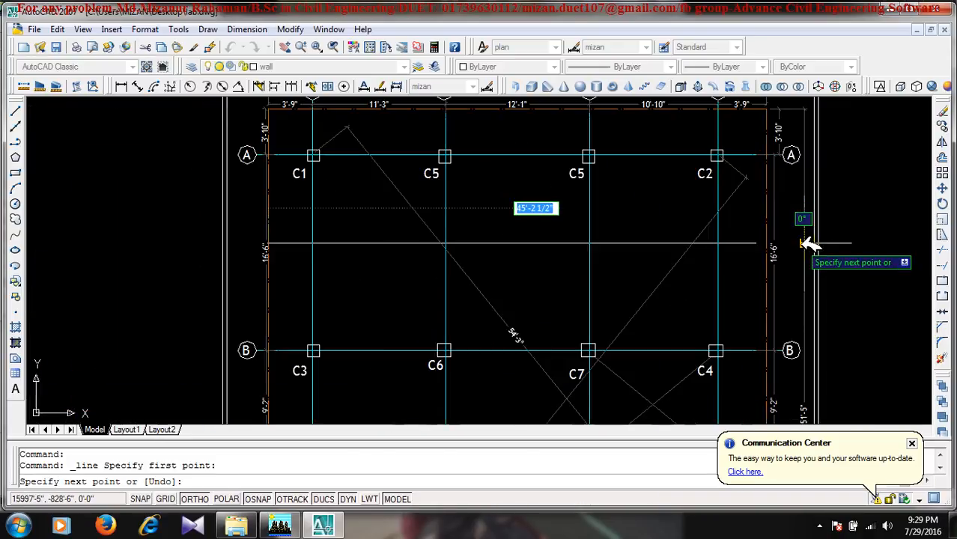
click(807, 242)
right_click(809, 243)
click(810, 246)
scroll(802, 225, down, 5)
middle_drag(654, 251, 654, 184)
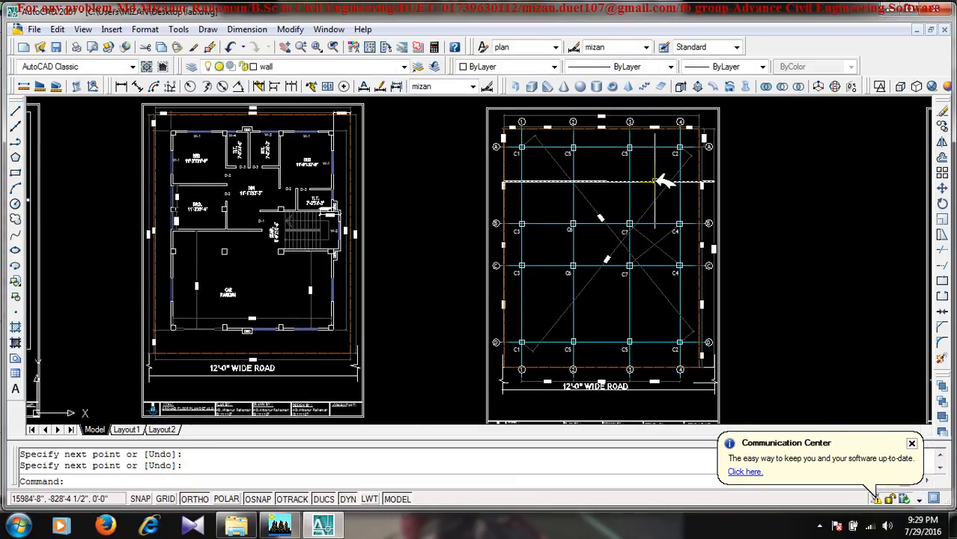
Step: Match the properties of the drawn horizontal line between grids A and B to those of vertical grid line 1
click(195, 46)
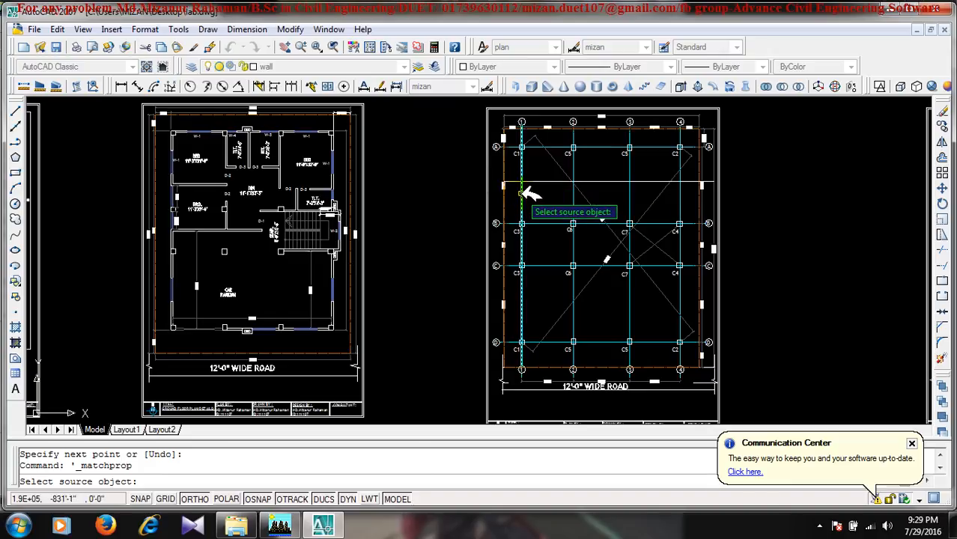
click(522, 192)
right_click(540, 195)
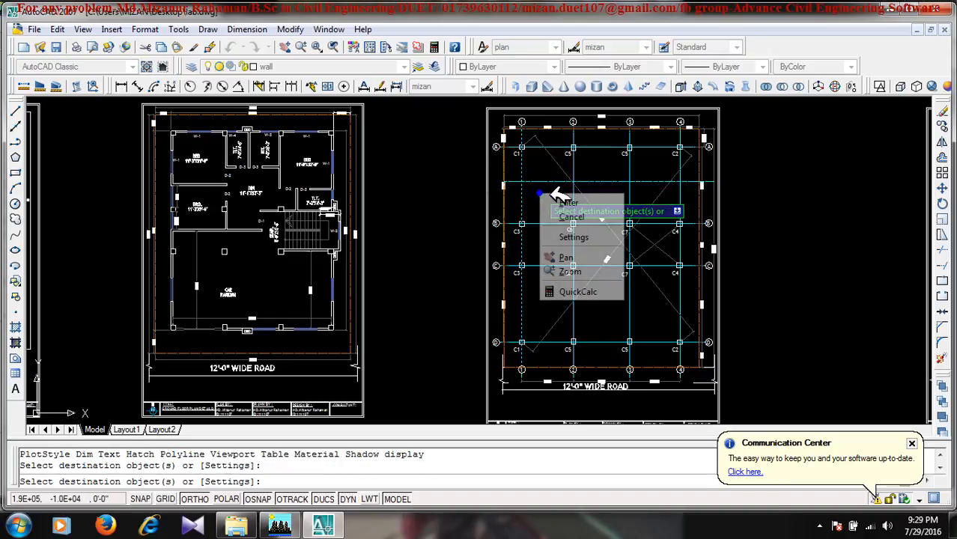
click(565, 203)
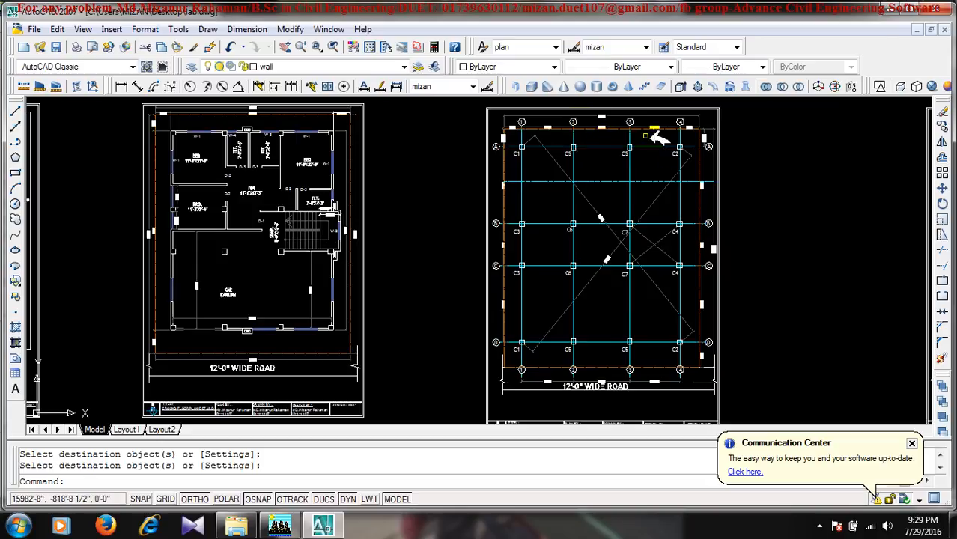
Step: Erase the extra horizontal line between grid lines A and B from the column layout plan
click(630, 251)
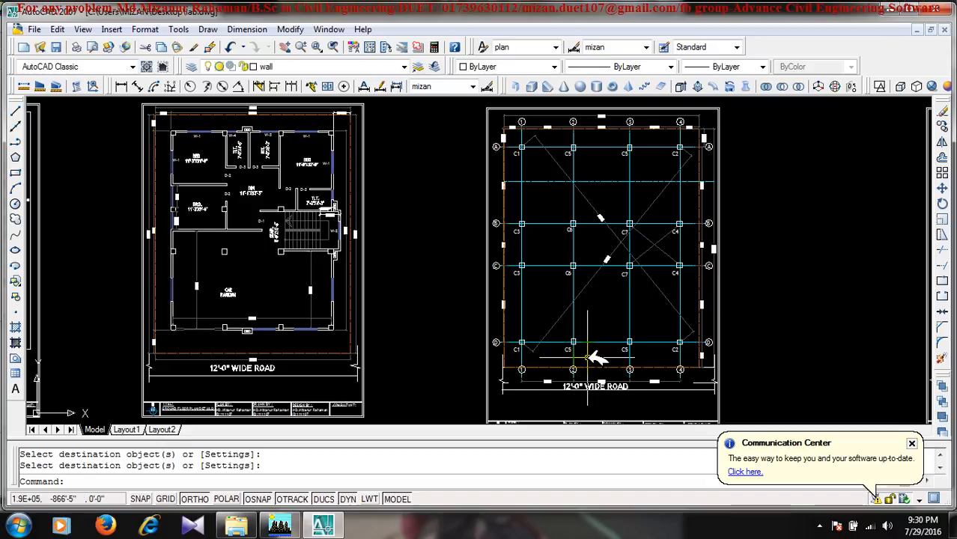
click(597, 181)
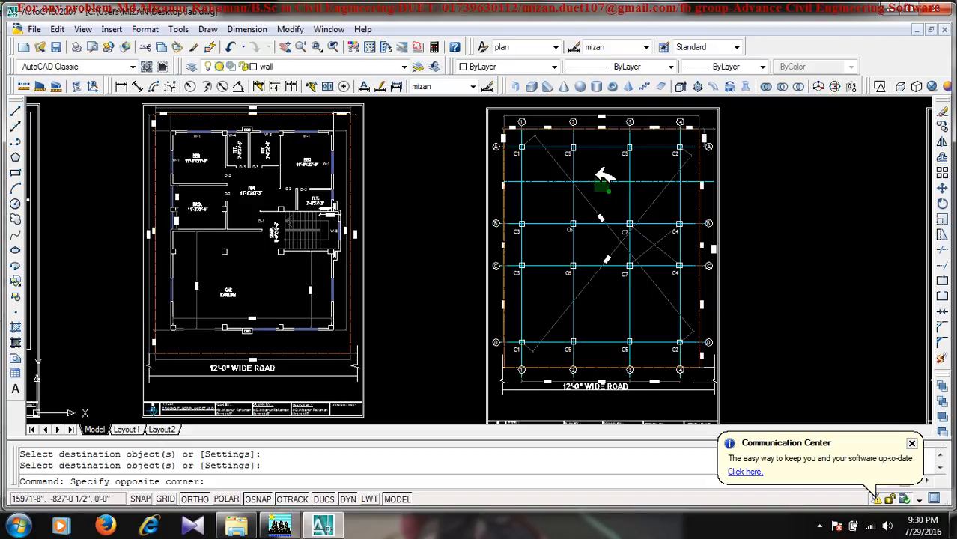
click(626, 186)
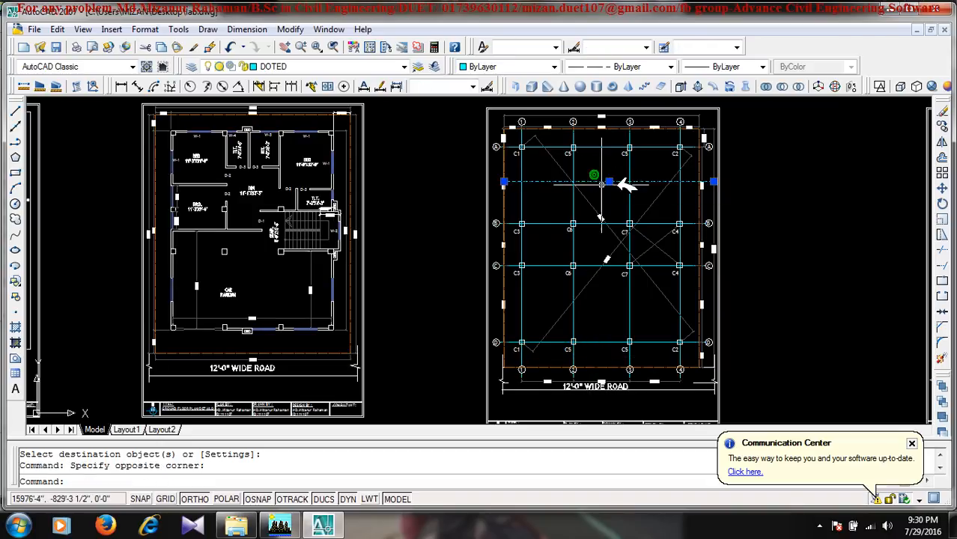
click(942, 110)
Step: Compare the ETABS uniform grid spacing fields with the dimensioned spacings between grid lines 1 to 4 in the AutoCAD column layout
click(279, 526)
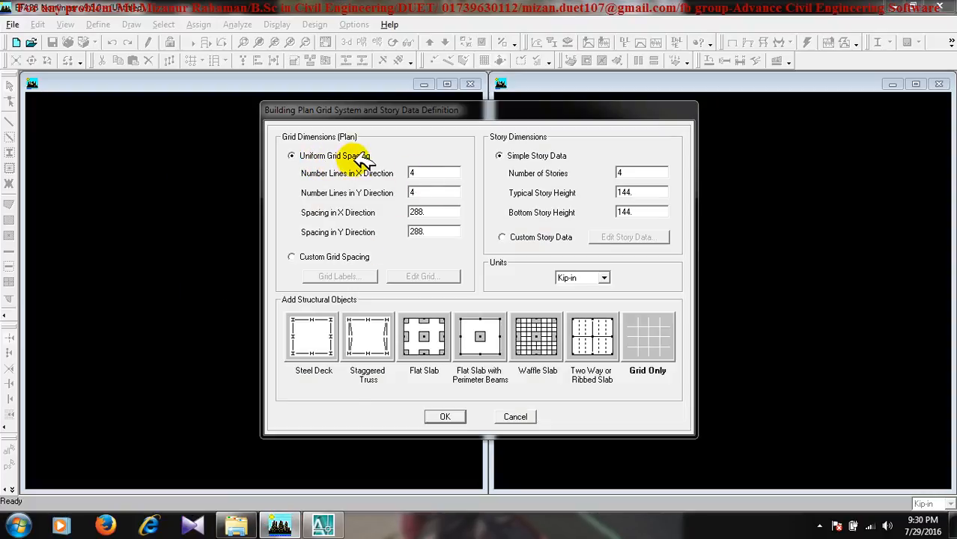
double_click(420, 212)
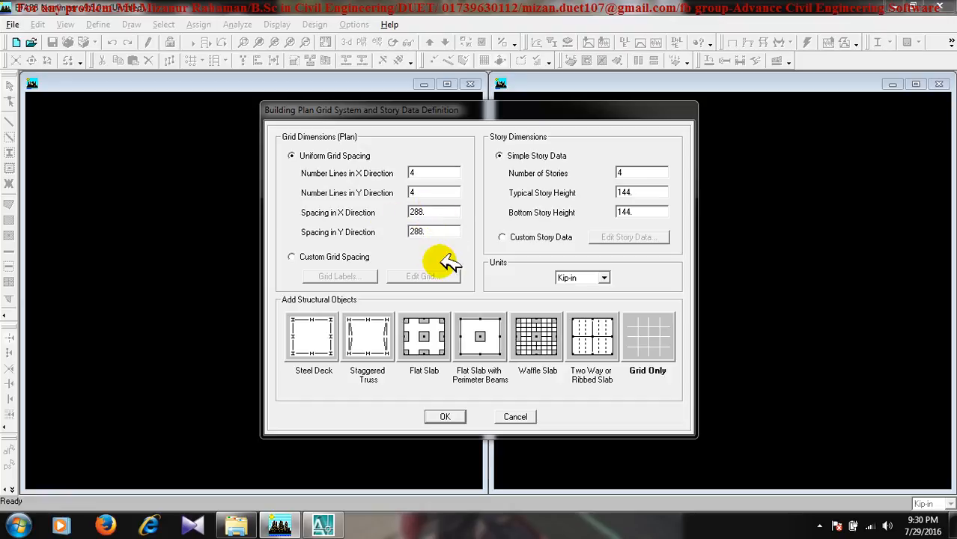
click(323, 527)
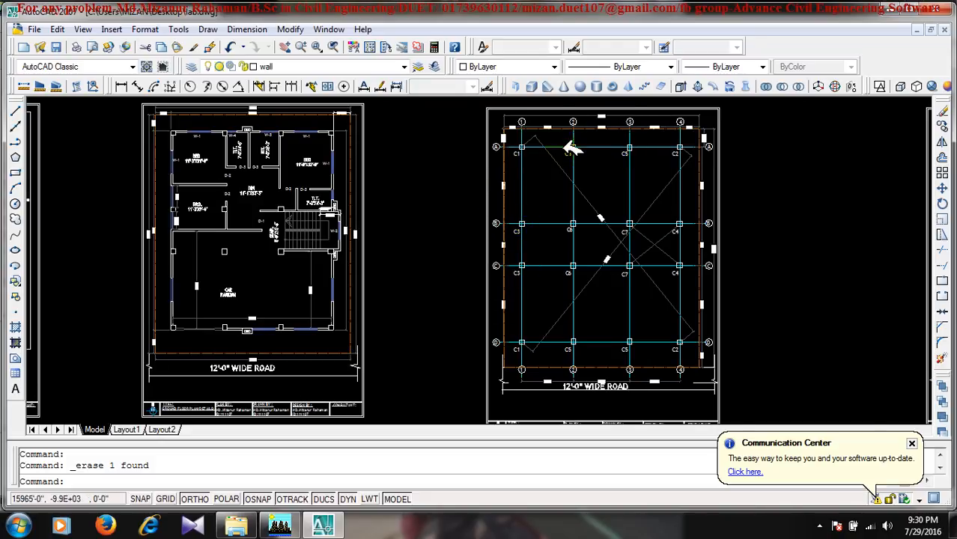
scroll(567, 149, up, 5)
middle_drag(530, 148, 528, 210)
middle_drag(788, 185, 638, 198)
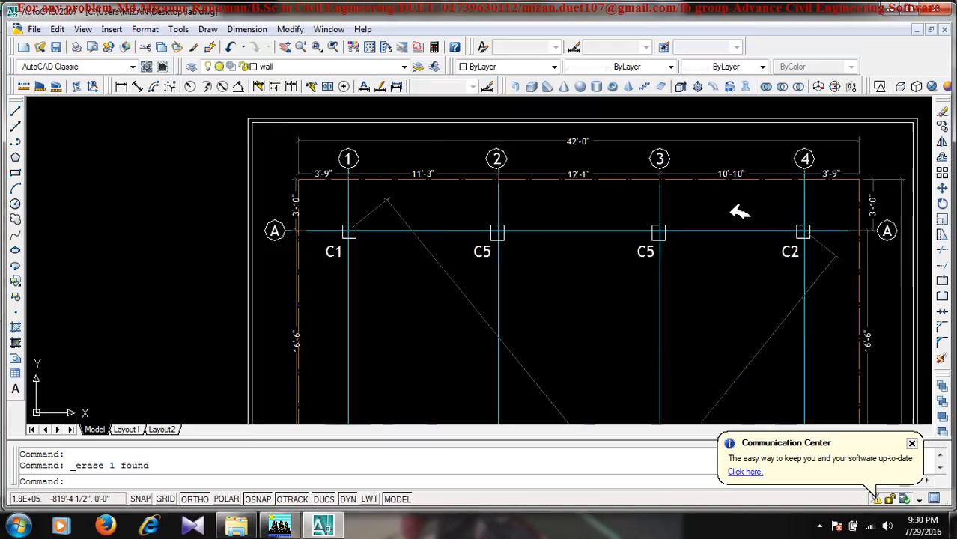
scroll(607, 211, down, 10)
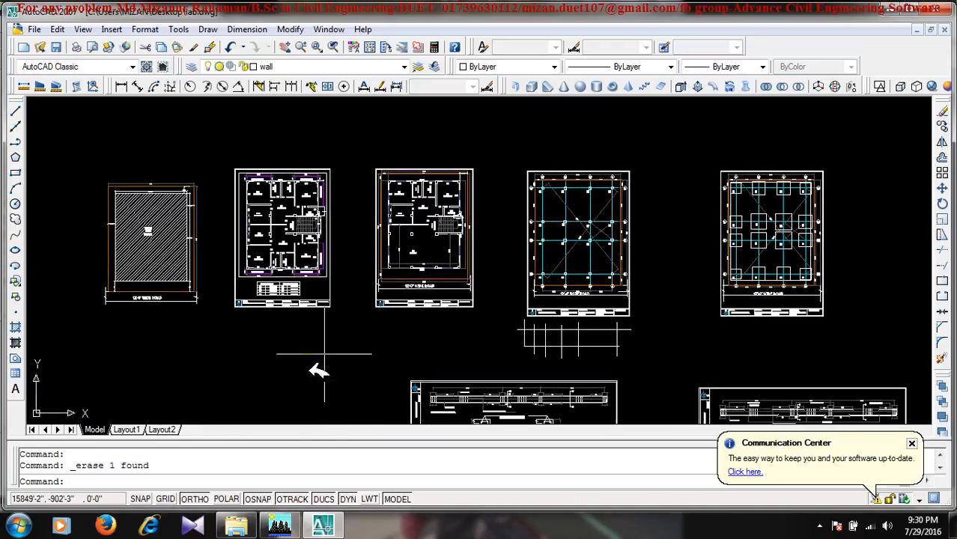
Step: Switch to ETABS and set the building plan's grid and story units to Kip-ft
click(280, 527)
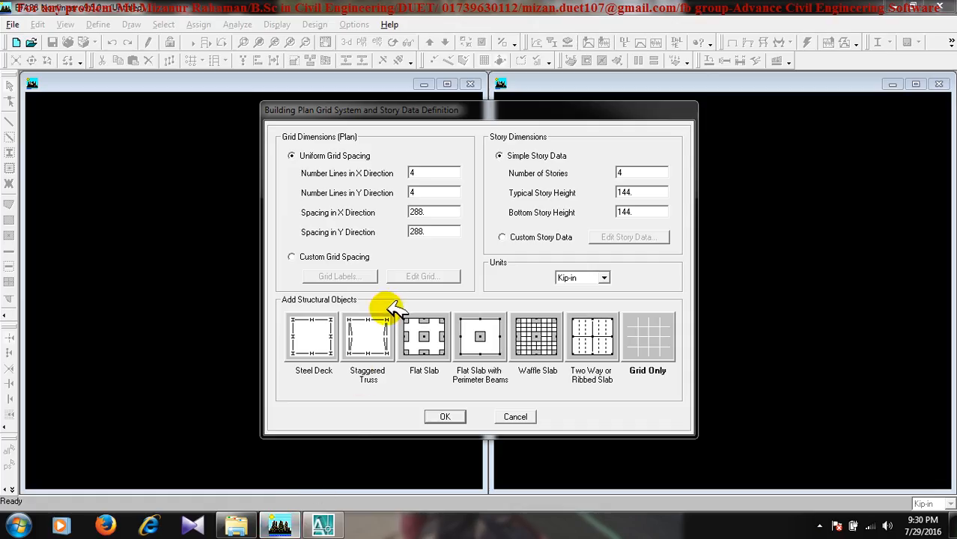
click(582, 277)
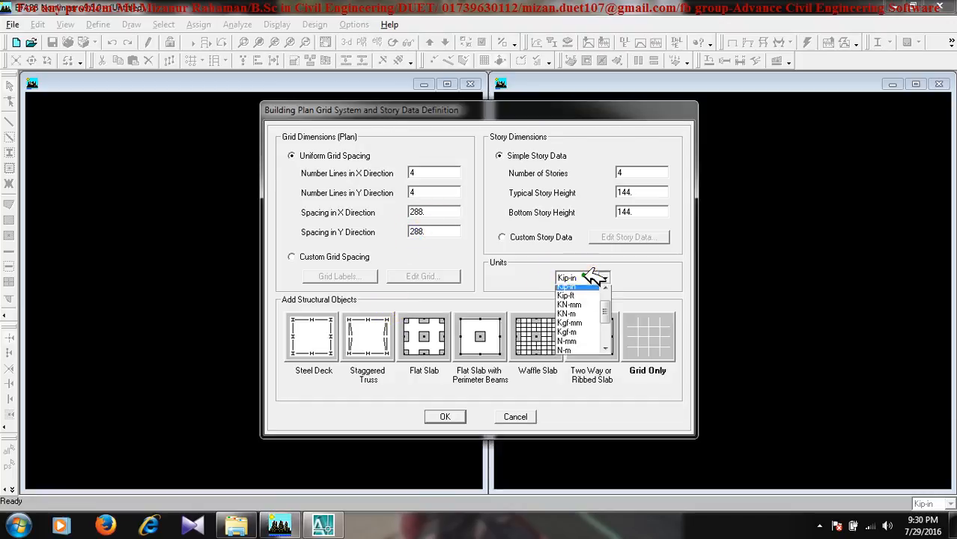
click(592, 300)
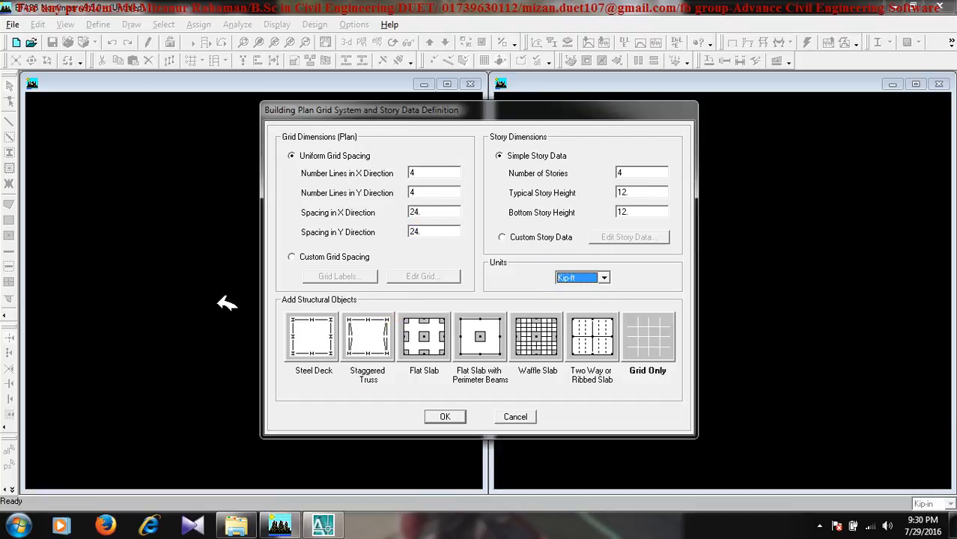
Step: Choose custom grid spacing, open the grid data for editing and display the grids as spacing
click(339, 257)
click(431, 277)
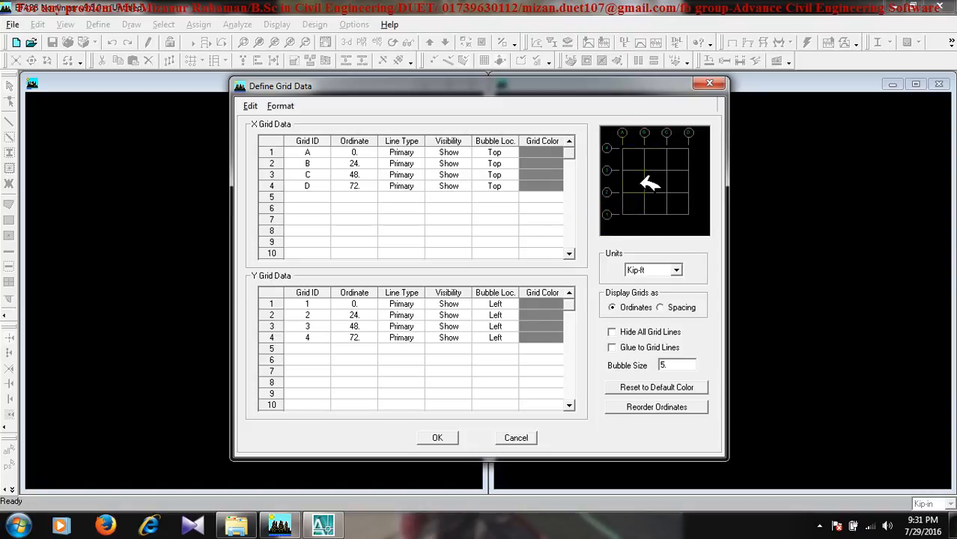
click(682, 308)
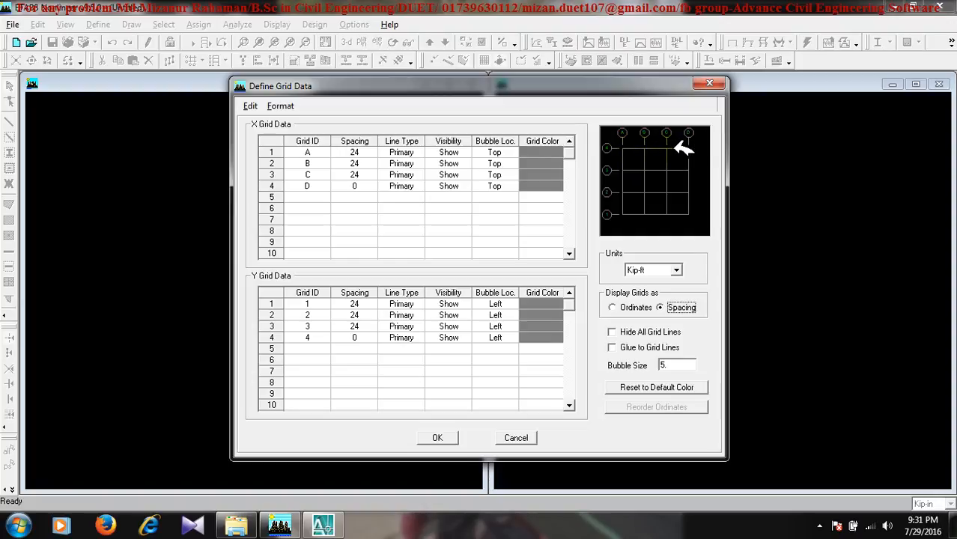
Step: Set the X grid spacing to 10 for grid A and 144in for grid B
click(358, 151)
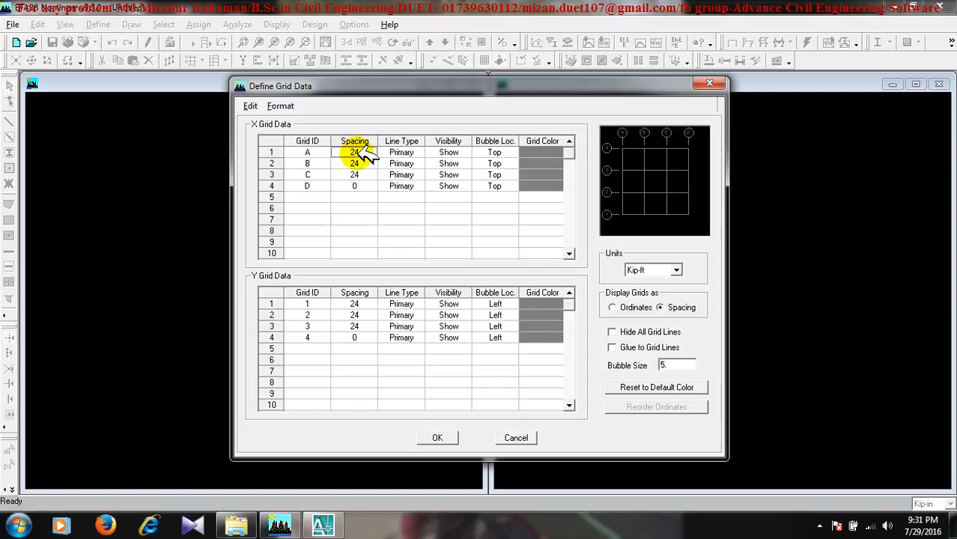
text(10)
key(Return)
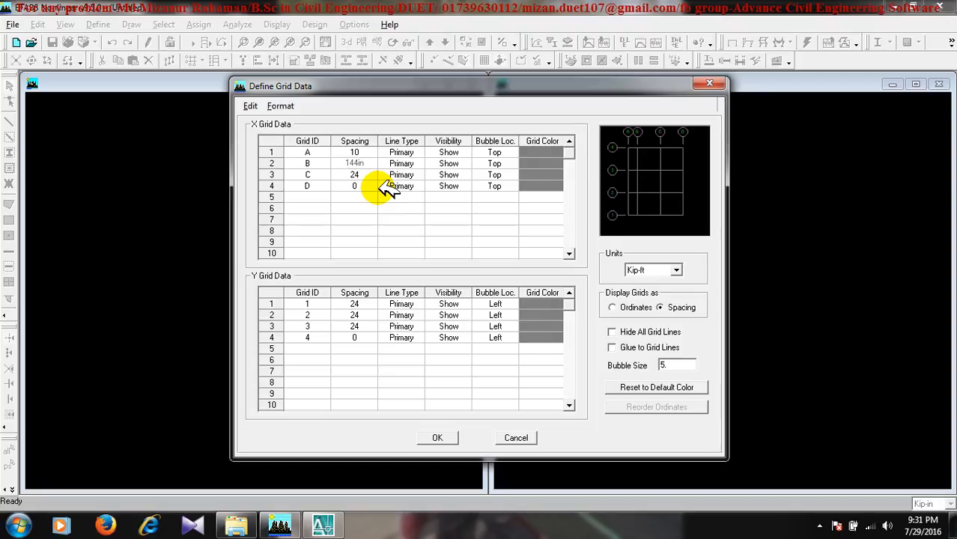
key(Return)
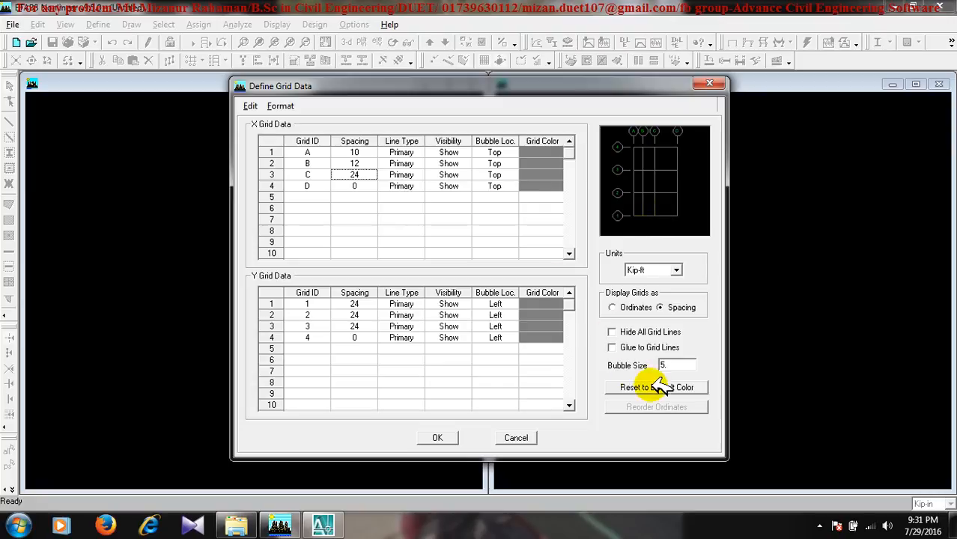
Step: Display the grids as ordinates and accept the custom grid data
click(634, 306)
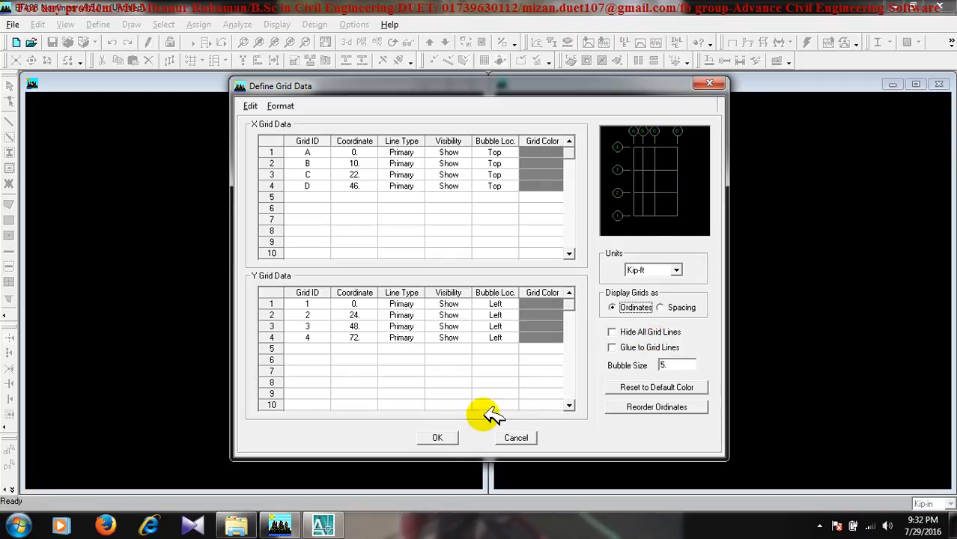
click(445, 438)
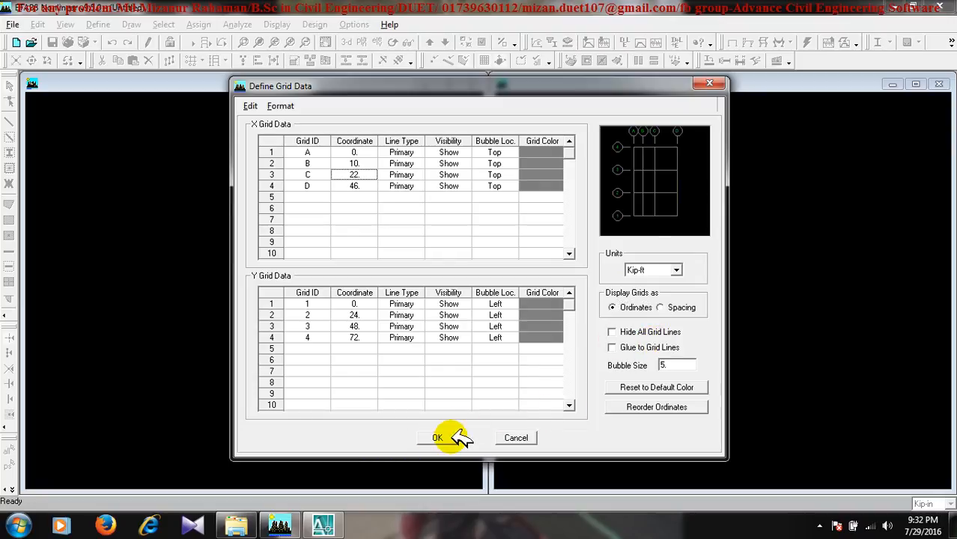
click(453, 436)
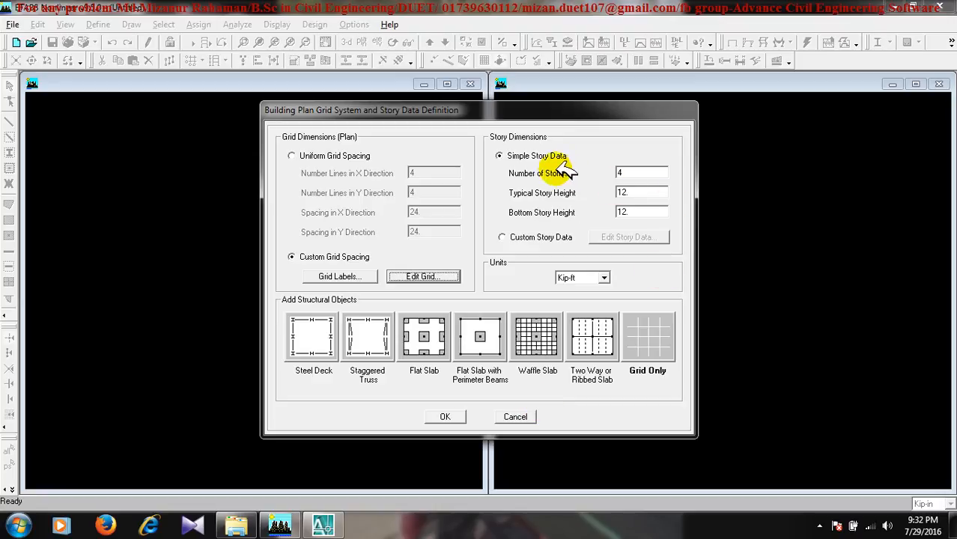
Step: Review the simple story data for number of stories, typical story height and bottom story height
double_click(651, 167)
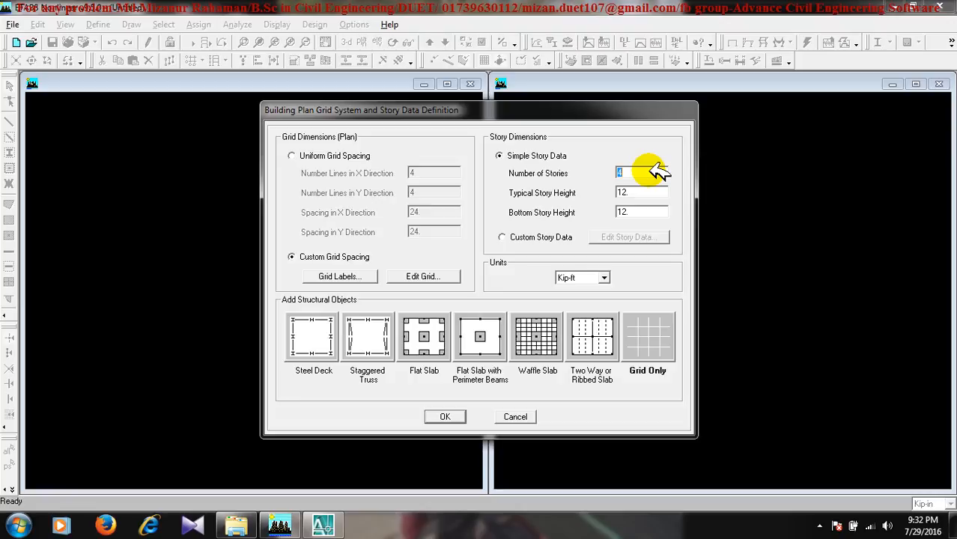
double_click(637, 193)
double_click(633, 212)
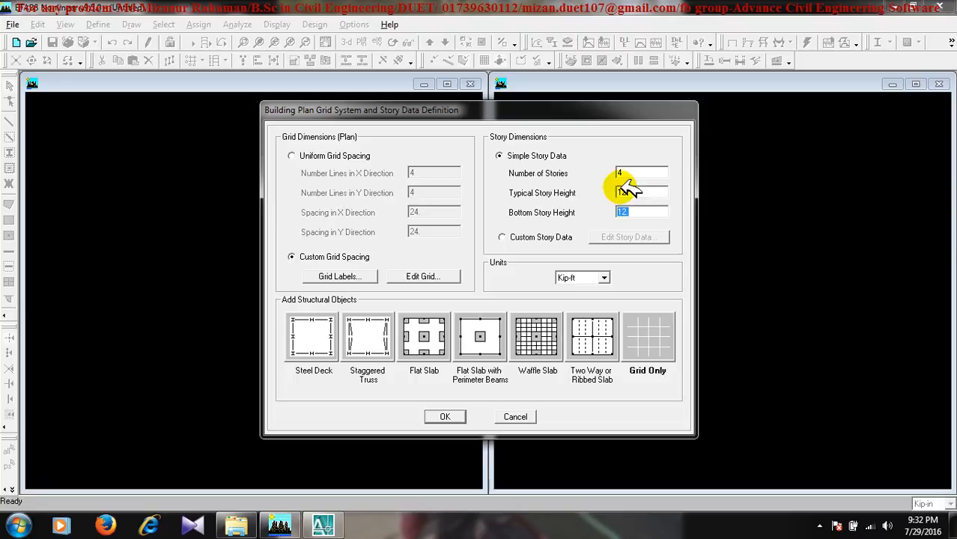
Step: Choose custom story data, review the heights of STORY1 to STORY4 and leave the story table without editing it
click(536, 238)
click(622, 237)
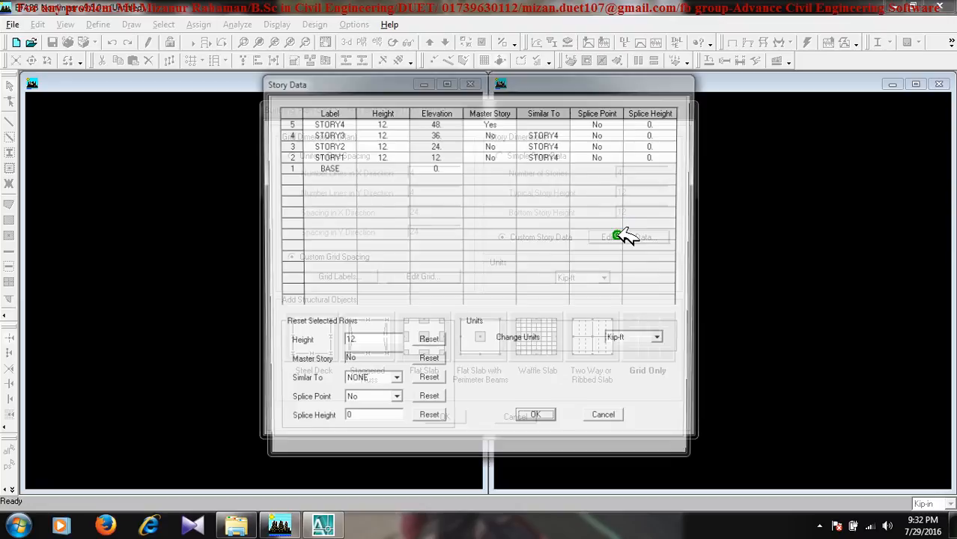
click(394, 121)
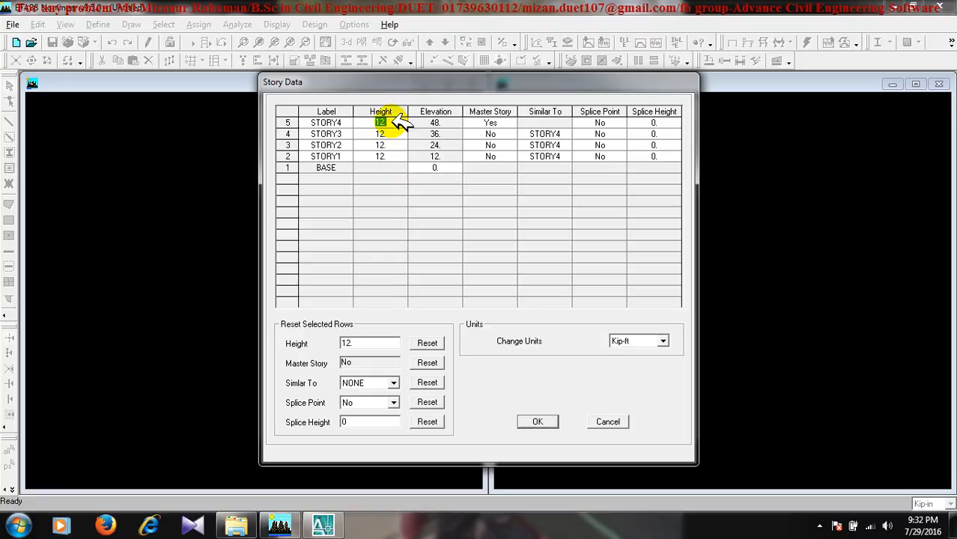
click(395, 133)
click(395, 145)
click(394, 156)
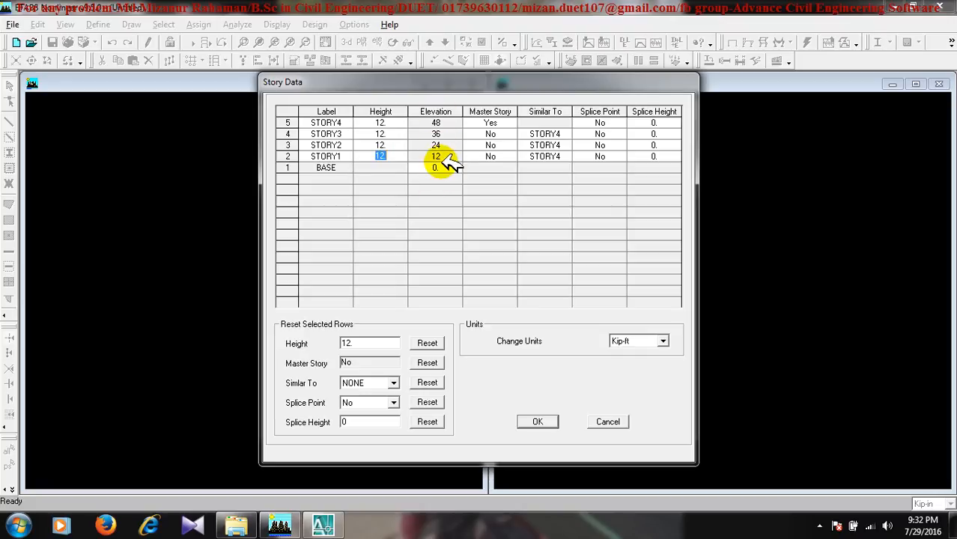
click(608, 422)
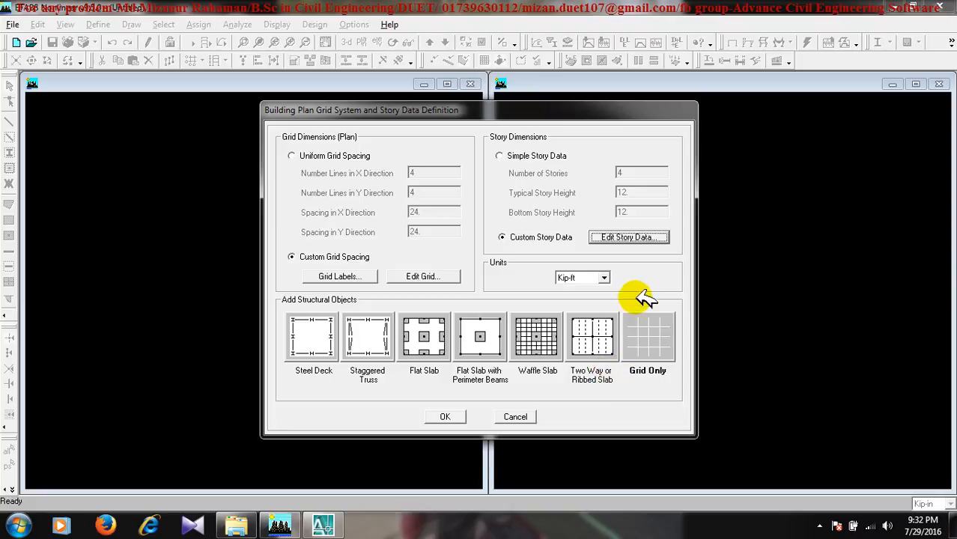
Step: Create the model with the Grid Only option, view the 3-D grid and make the plan view active
click(650, 325)
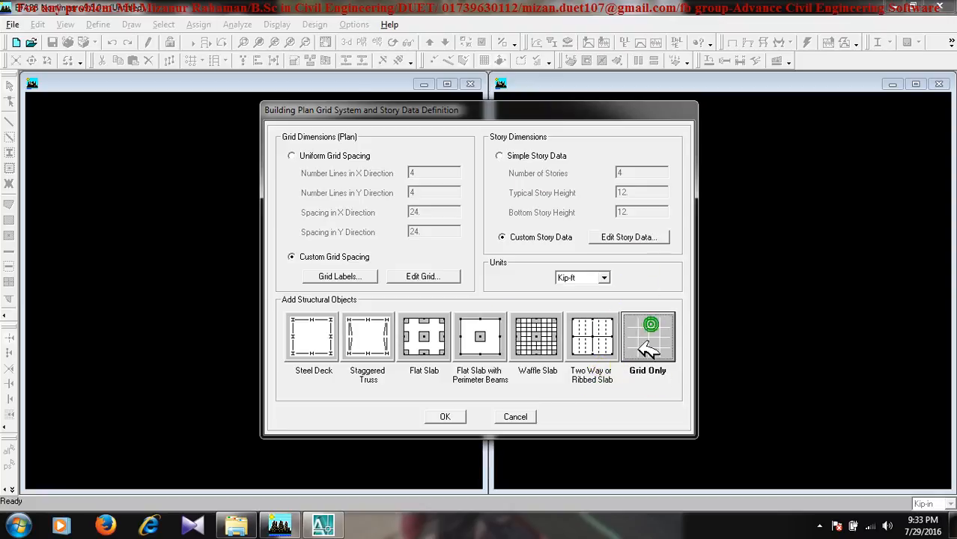
click(447, 418)
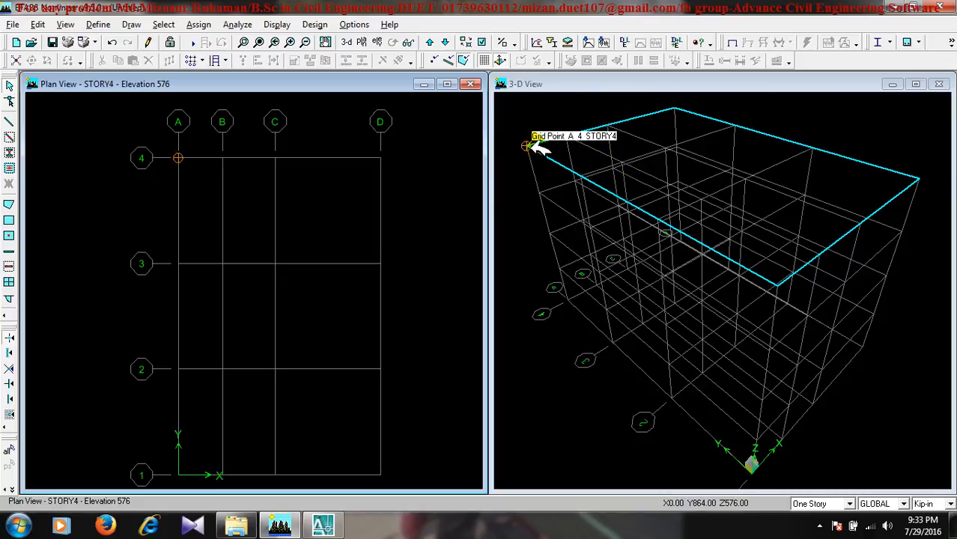
click(527, 120)
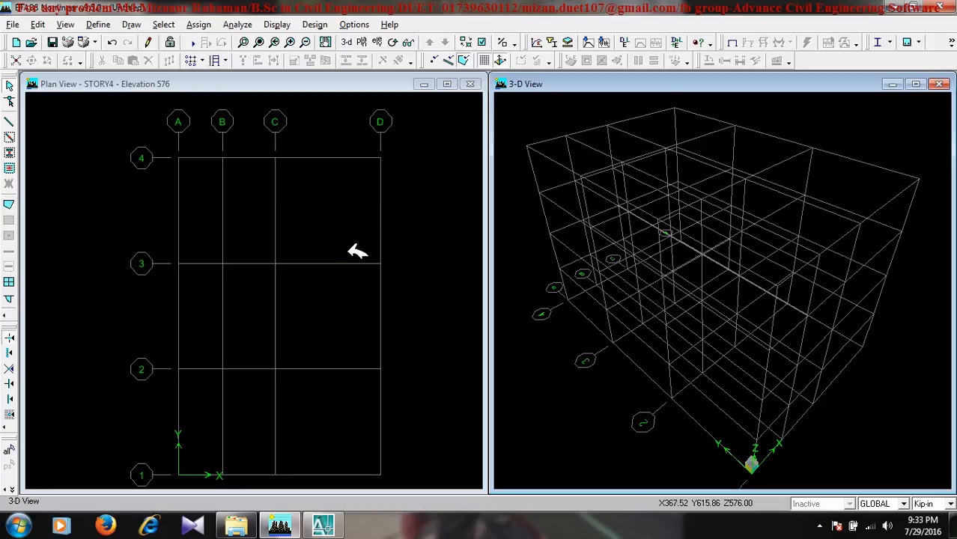
click(428, 190)
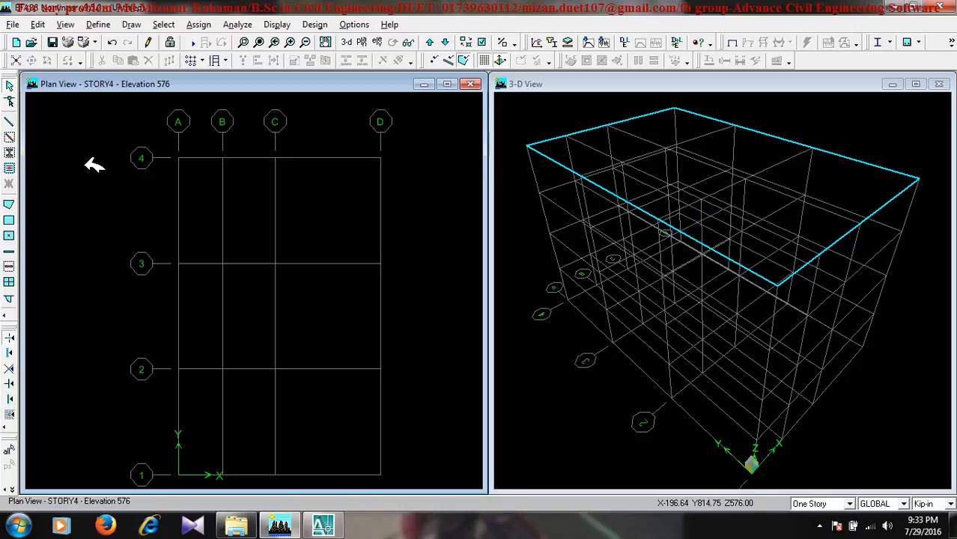
click(836, 527)
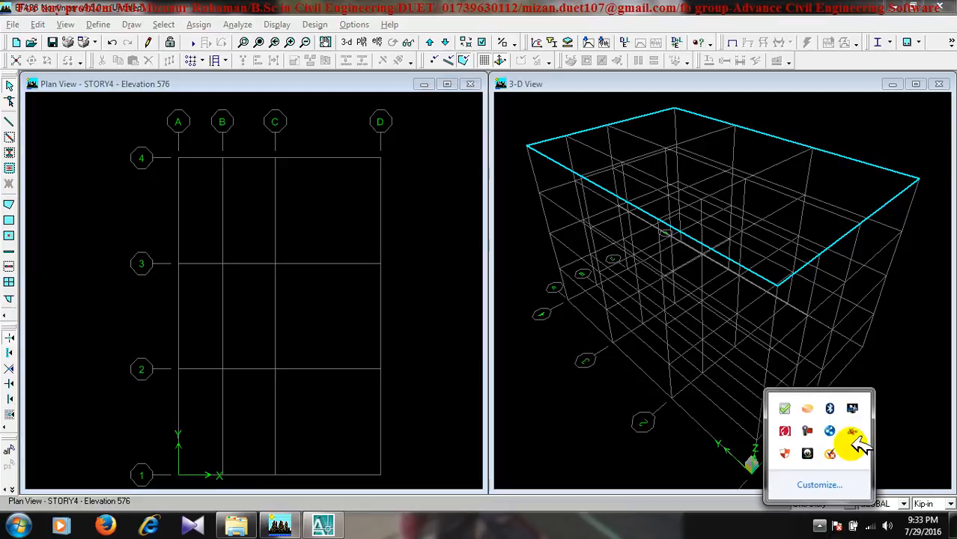
click(807, 431)
click(899, 459)
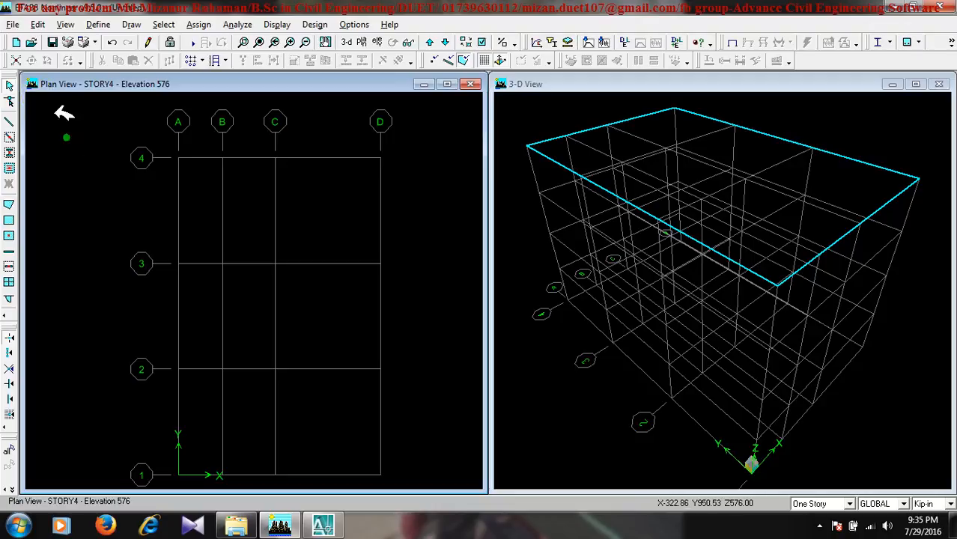
click(73, 27)
click(14, 129)
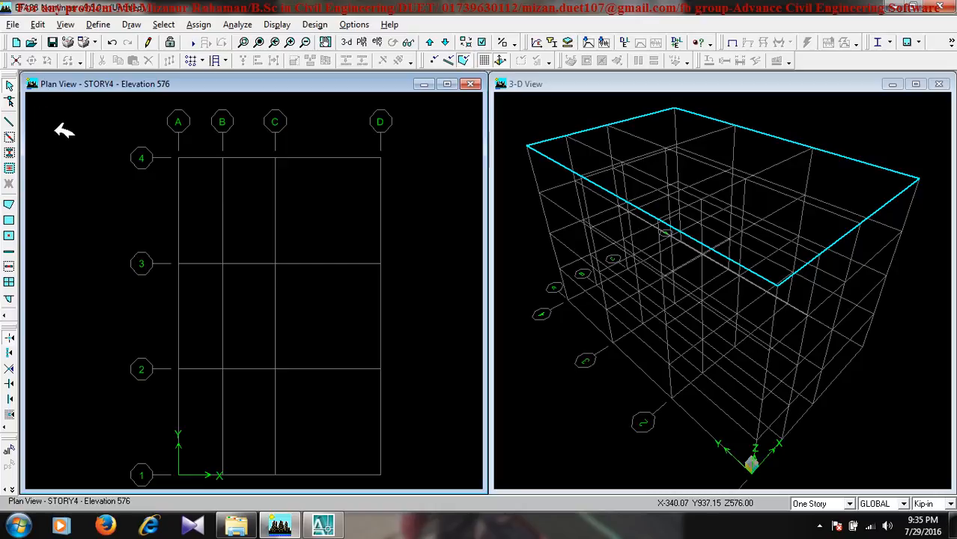
key(alt+e)
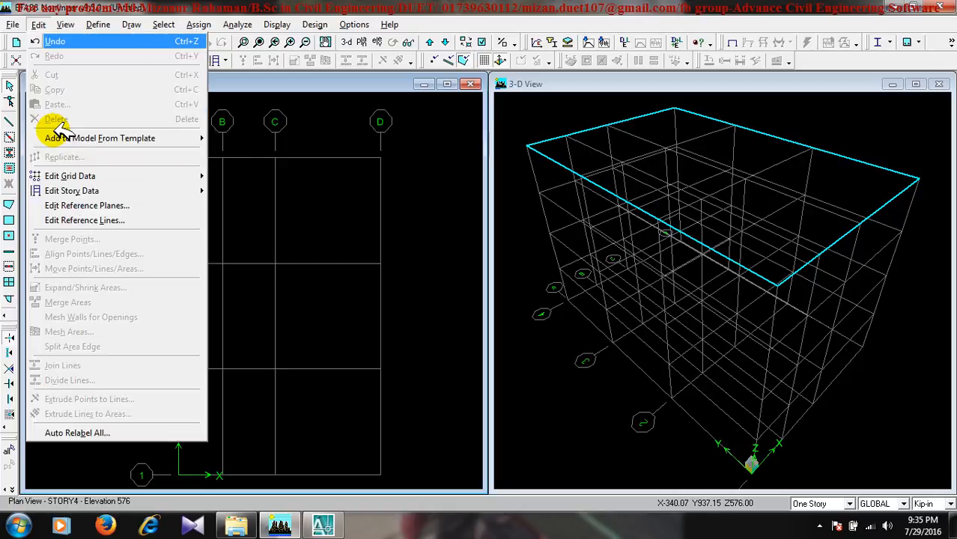
click(316, 121)
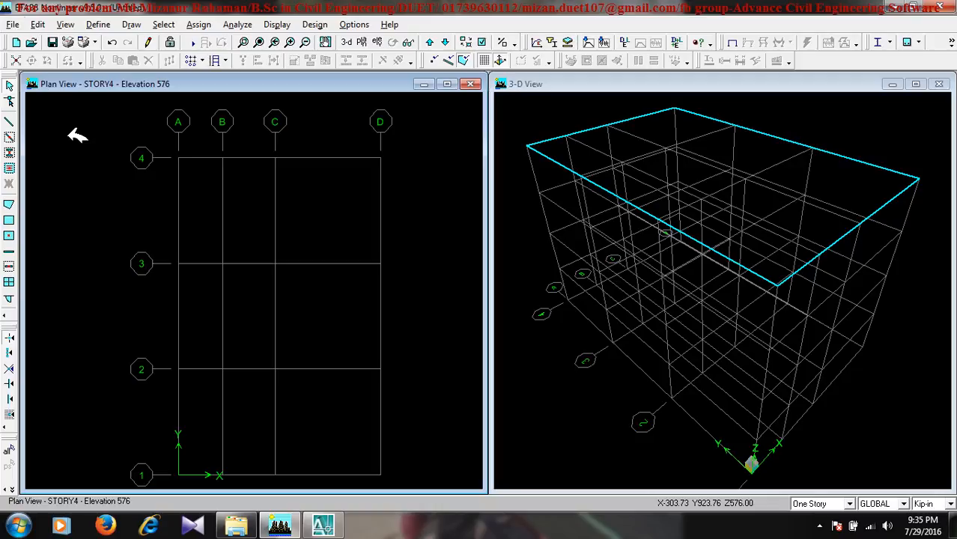
key(alt+f)
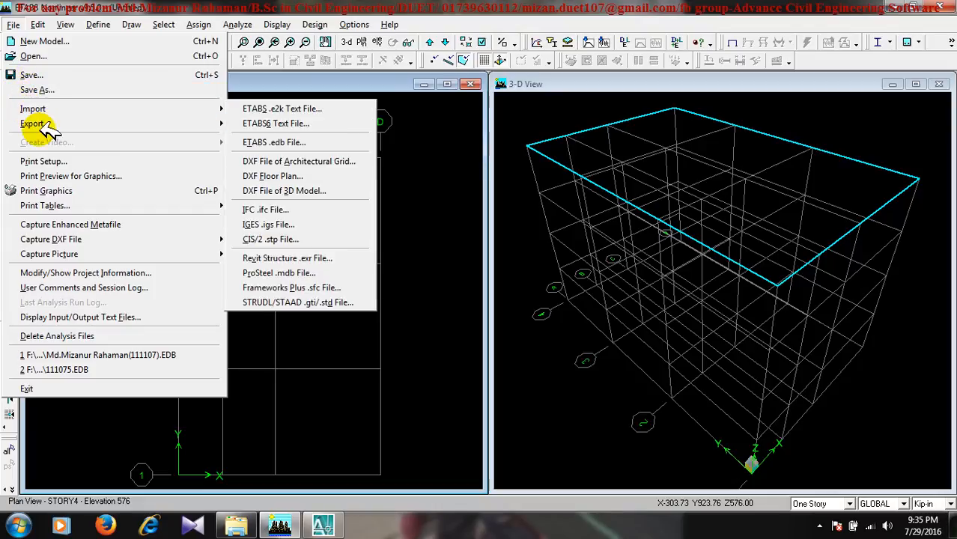
mouse_move(13, 129)
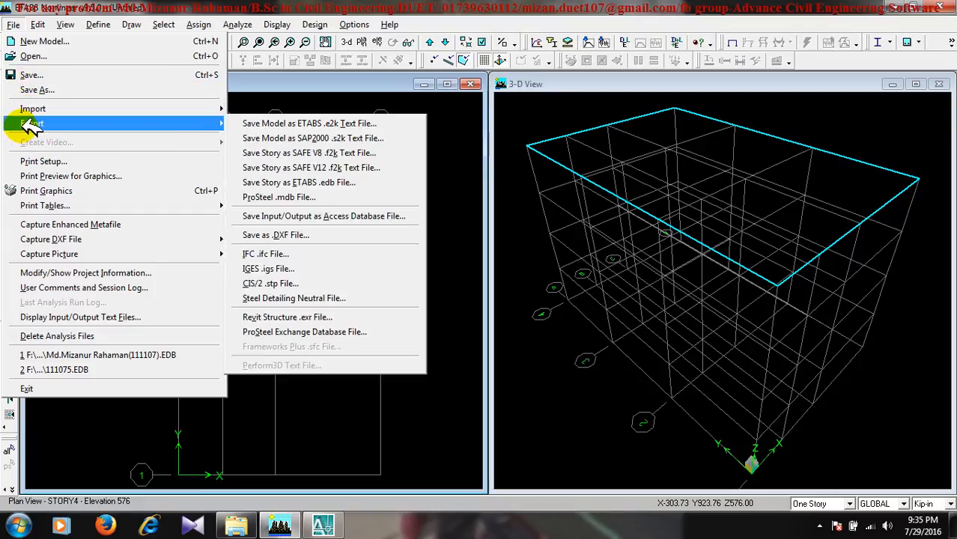
click(299, 95)
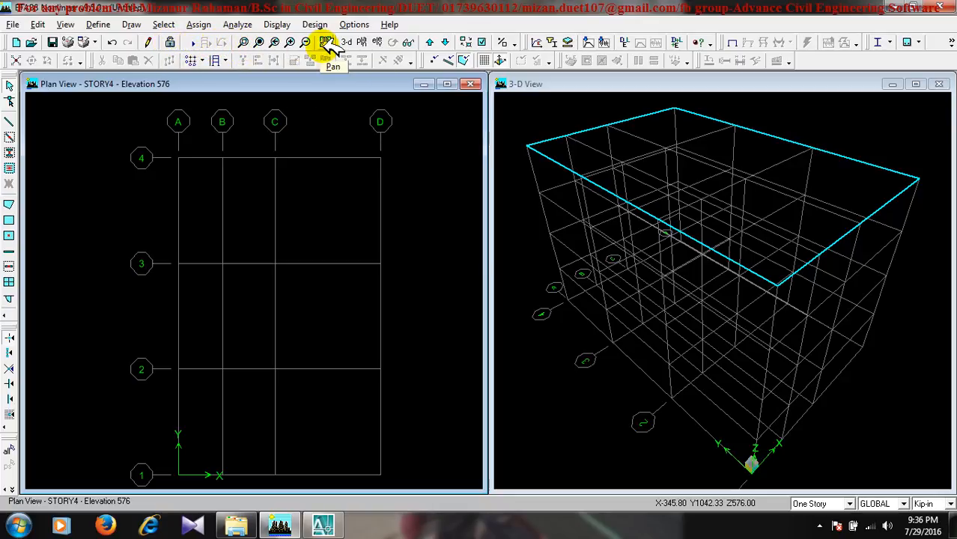
Step: Zoom into the STORY4 plan around grid lines 3 and 4, and restore the full view of the grid
click(248, 41)
drag(207, 142, 247, 308)
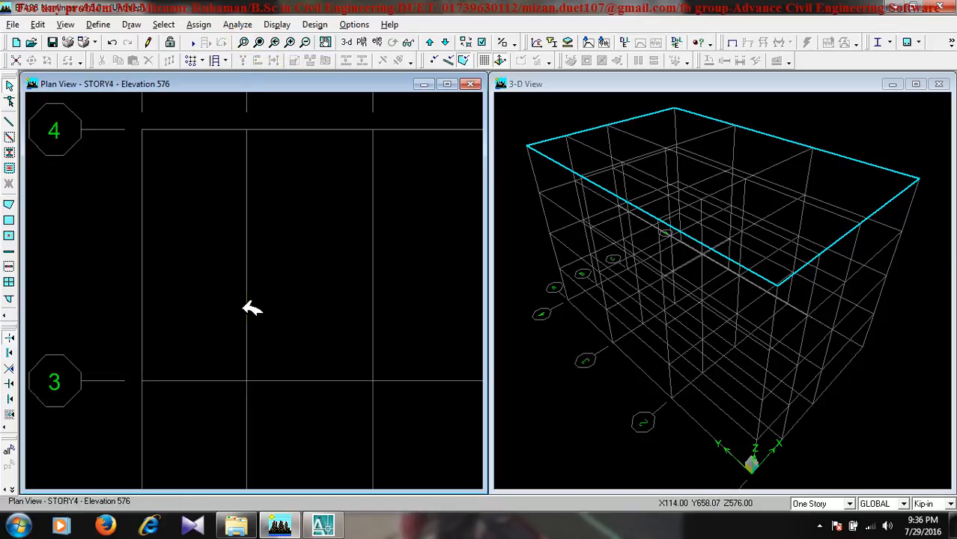
click(262, 41)
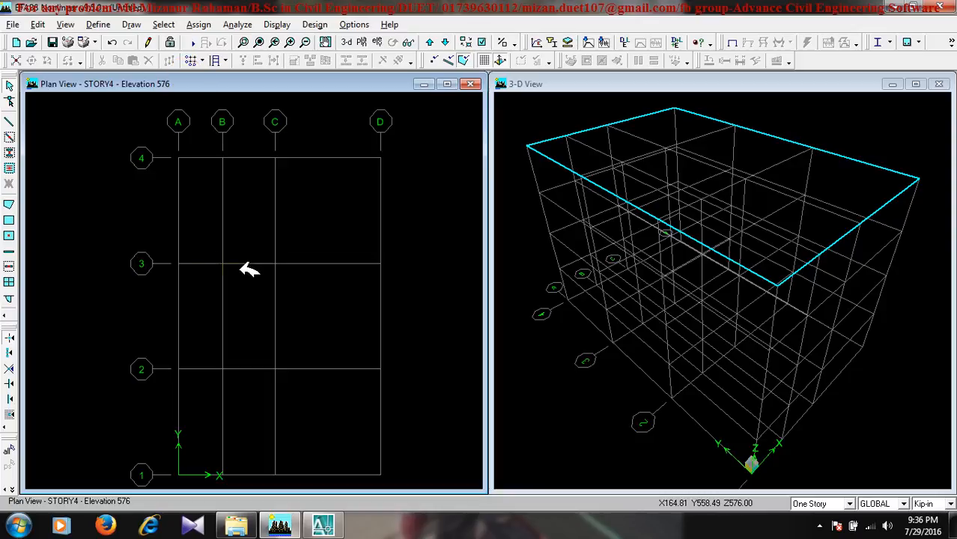
click(276, 41)
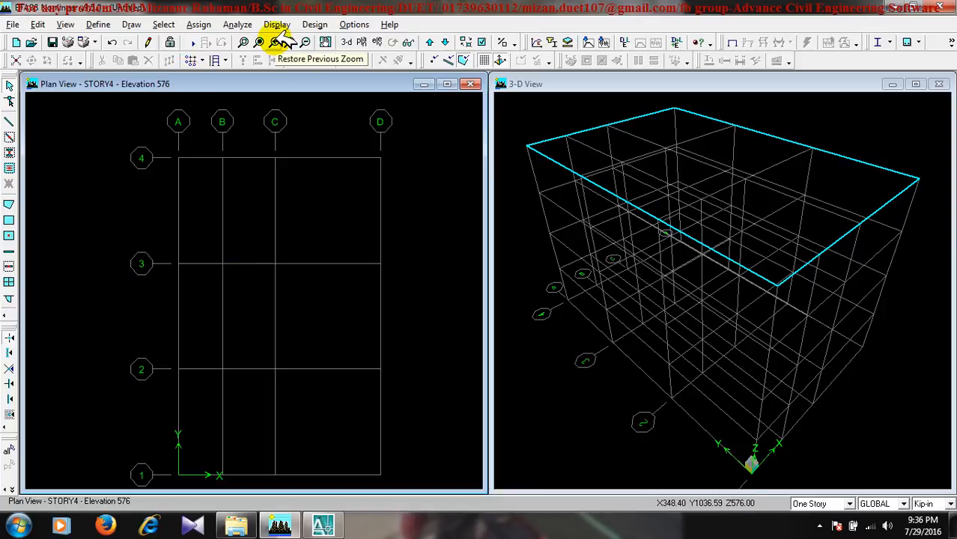
click(261, 42)
click(274, 42)
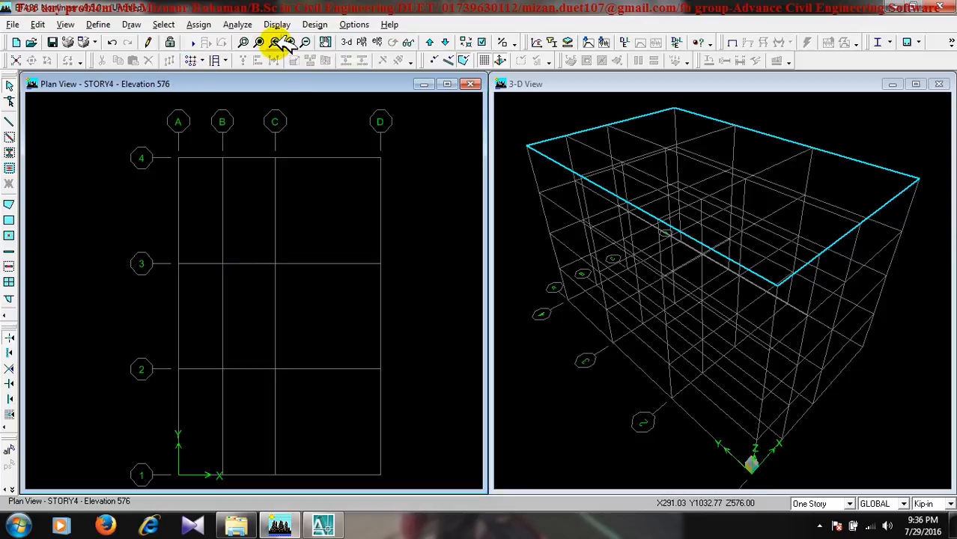
click(275, 42)
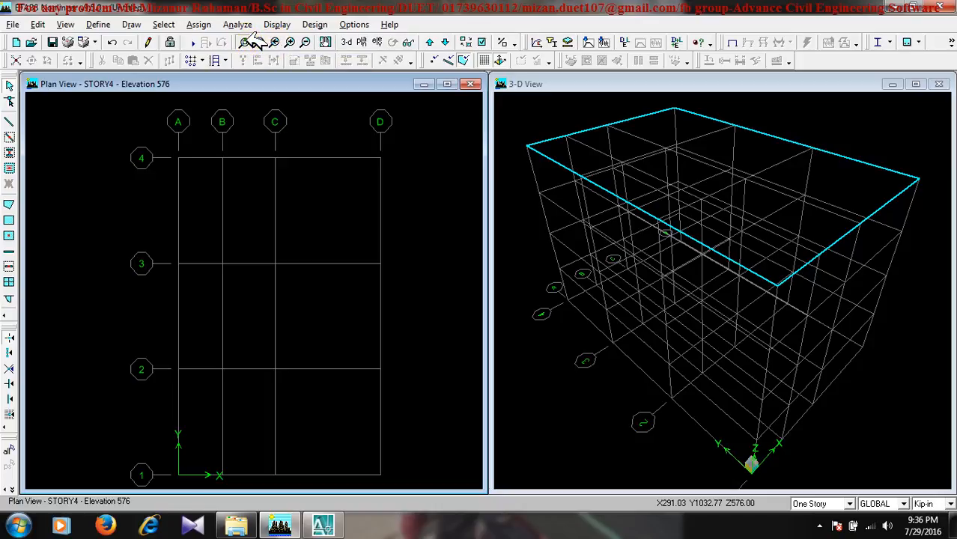
Step: Zoom the STORY4 plan in around the end of grid line C and back out, and pan the whole grid sideways
click(244, 42)
drag(259, 121, 294, 187)
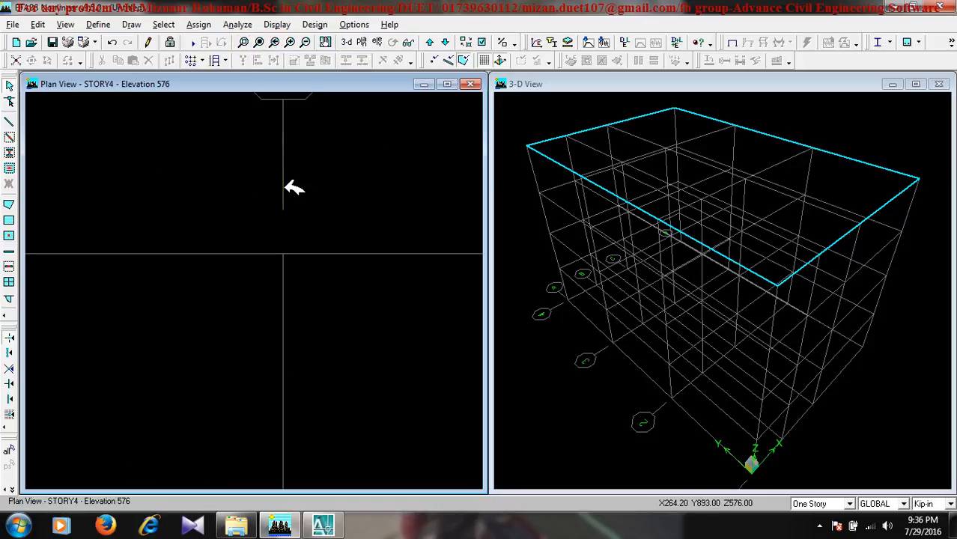
click(274, 42)
click(291, 41)
click(292, 40)
click(306, 42)
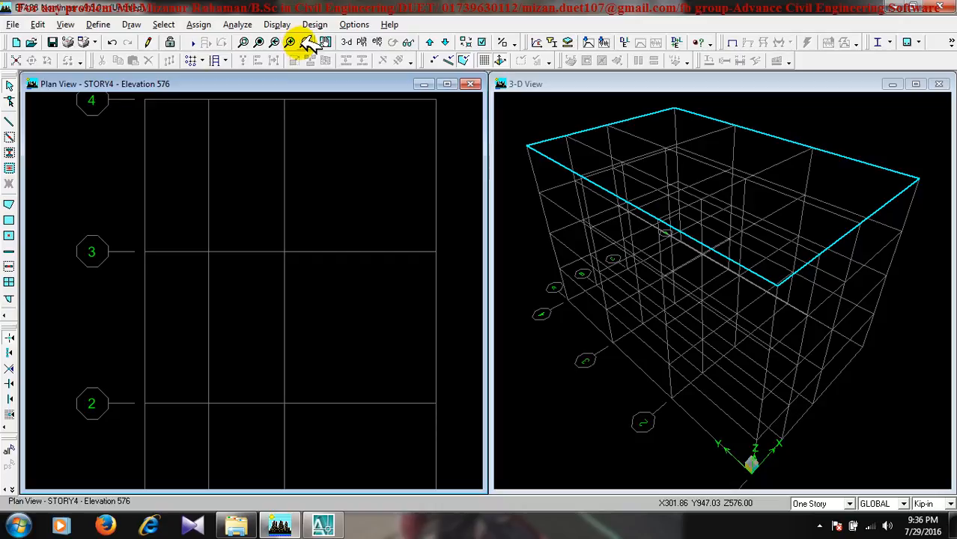
click(303, 42)
click(328, 41)
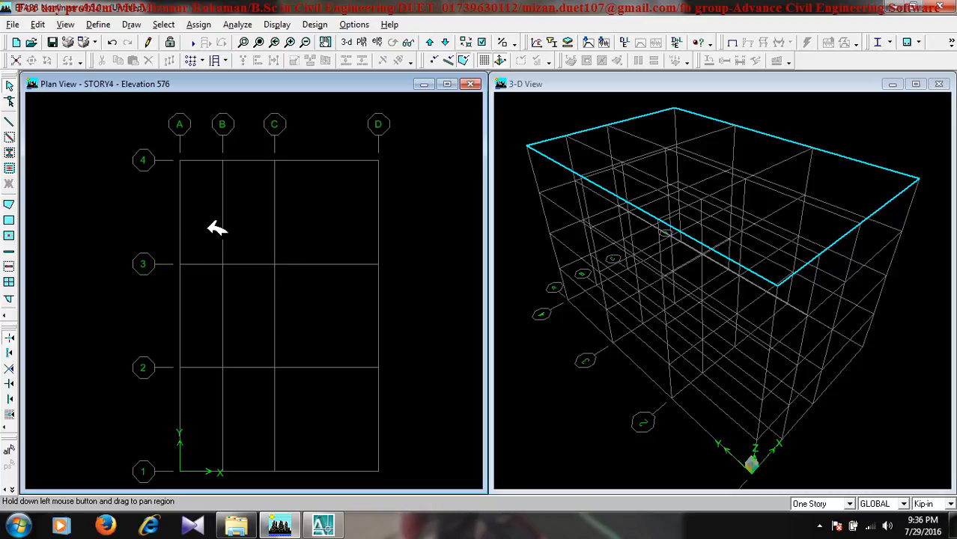
drag(216, 228, 141, 215)
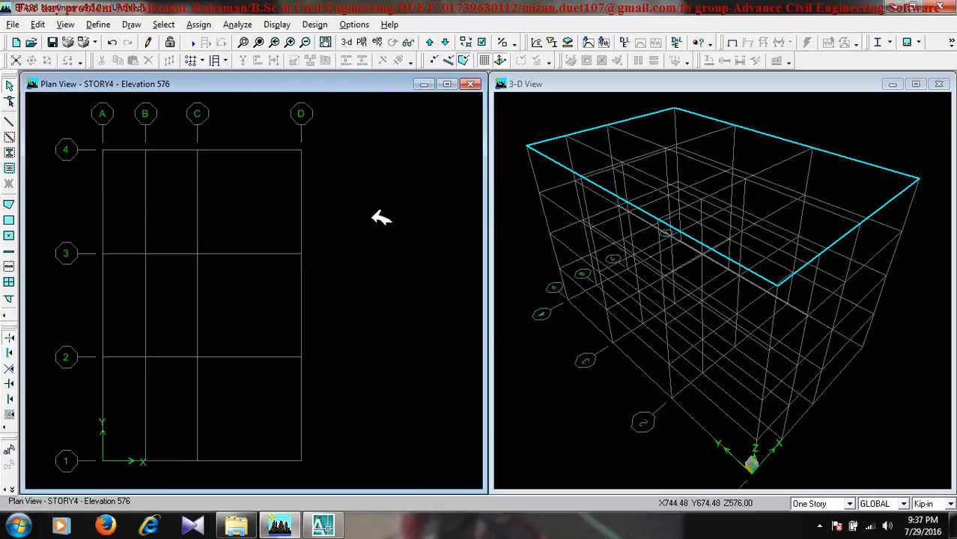
Step: Switch the plan window to a 3-D view and back to the STORY4 plan level
click(346, 42)
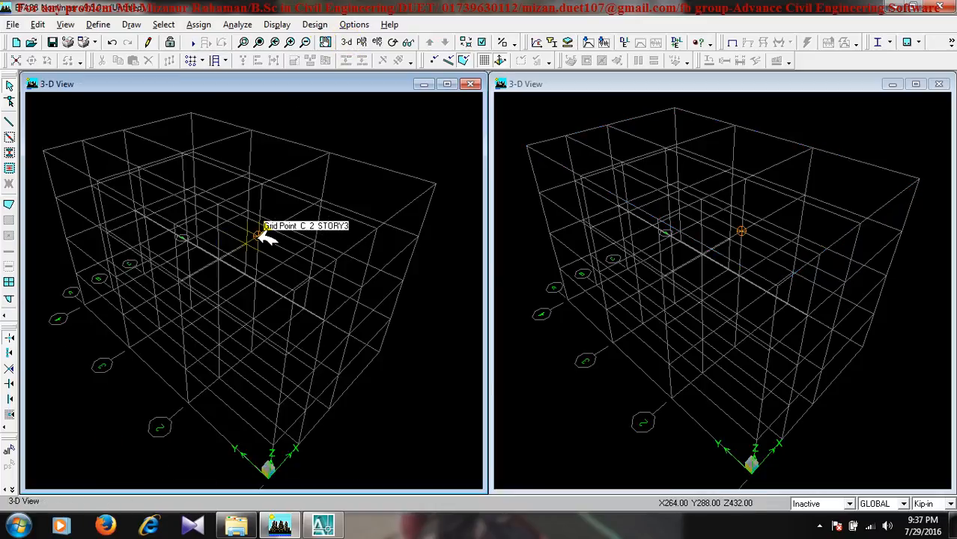
click(362, 42)
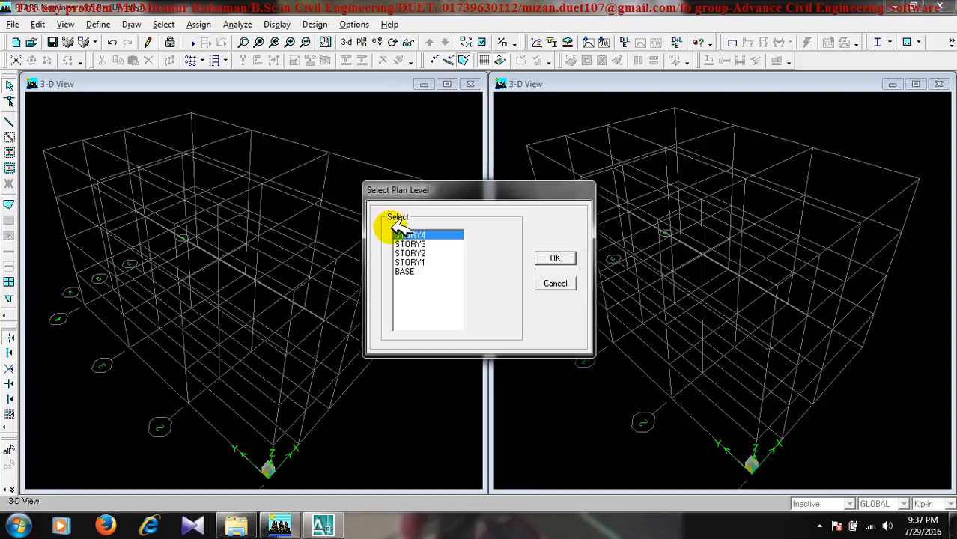
click(555, 257)
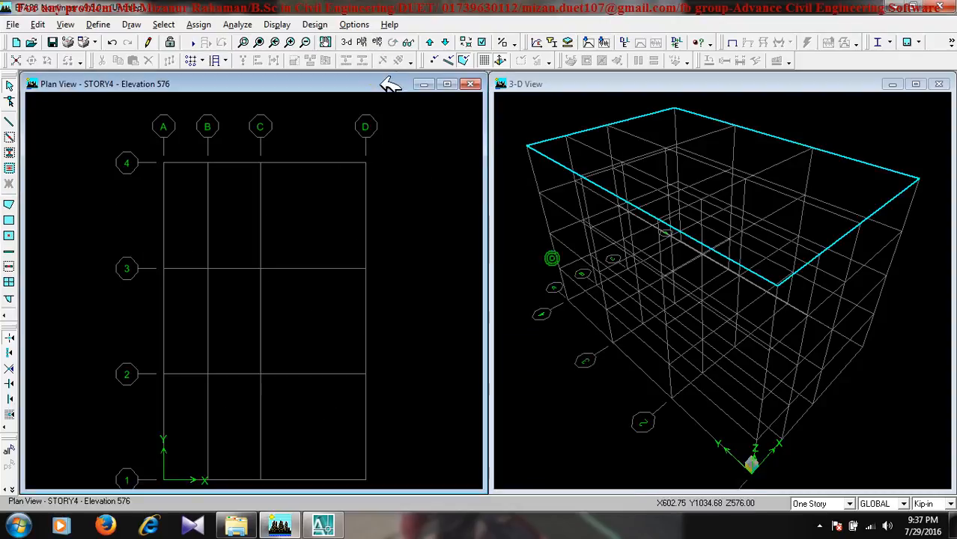
Step: Display the elevation view of grid line 1 and return the window to the STORY4 plan
click(378, 42)
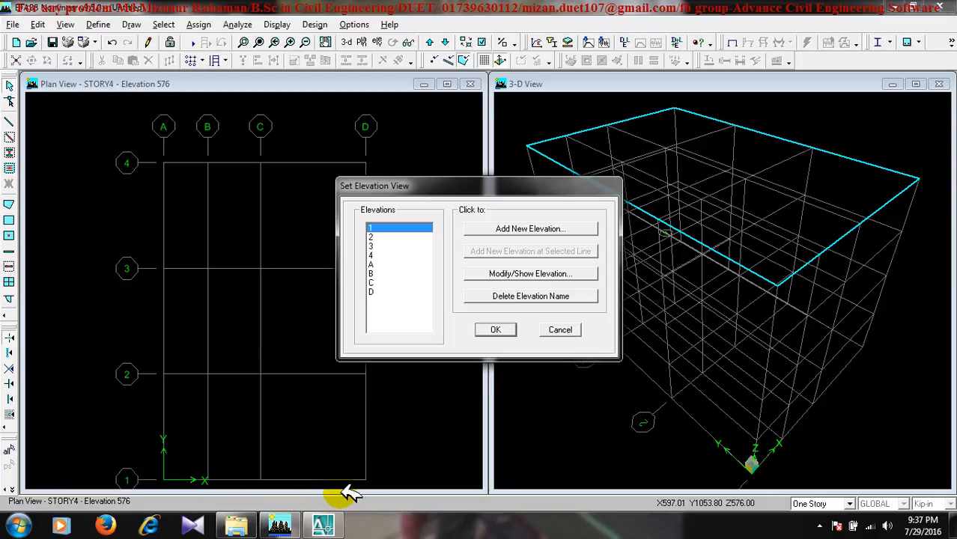
click(496, 331)
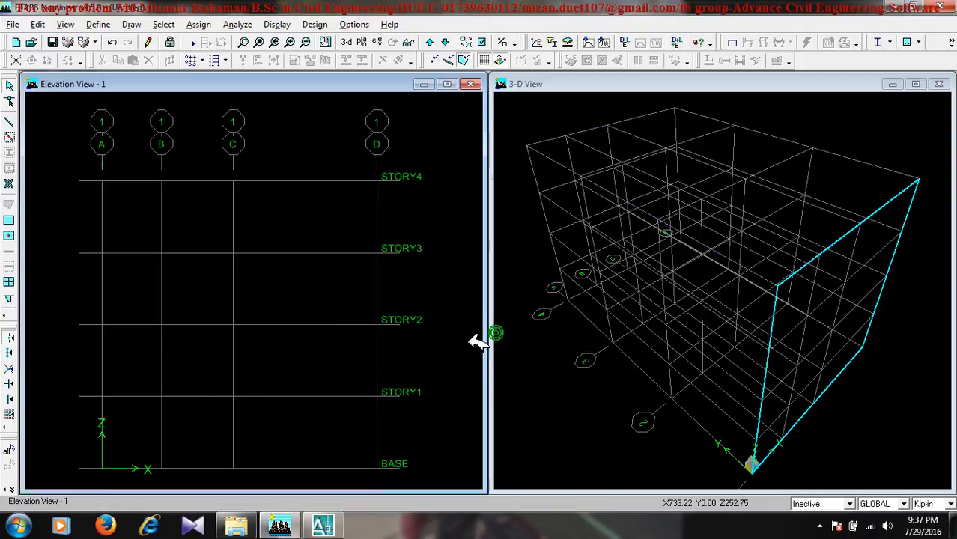
click(362, 42)
click(555, 258)
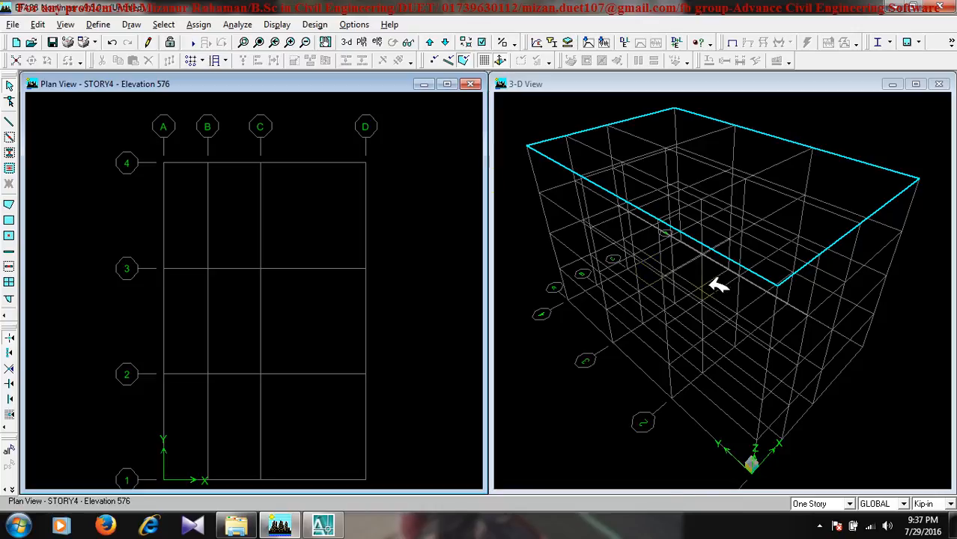
Step: Move the plan view down through the stories to STORY2 and back up to STORY3
click(445, 41)
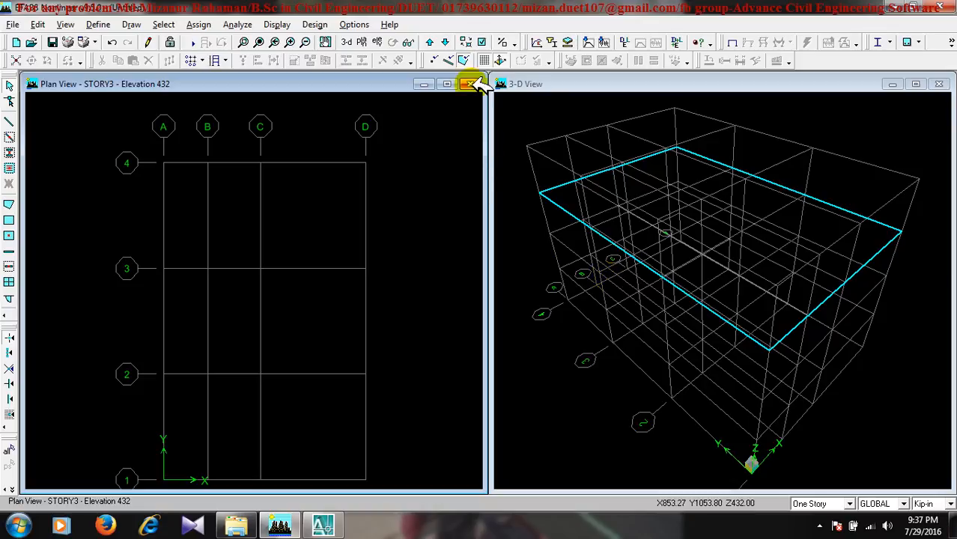
click(448, 42)
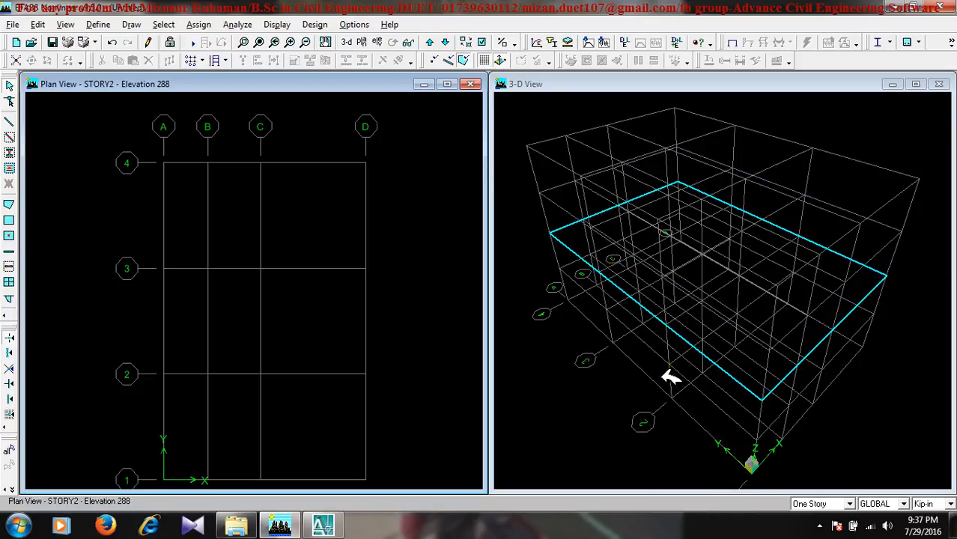
click(432, 41)
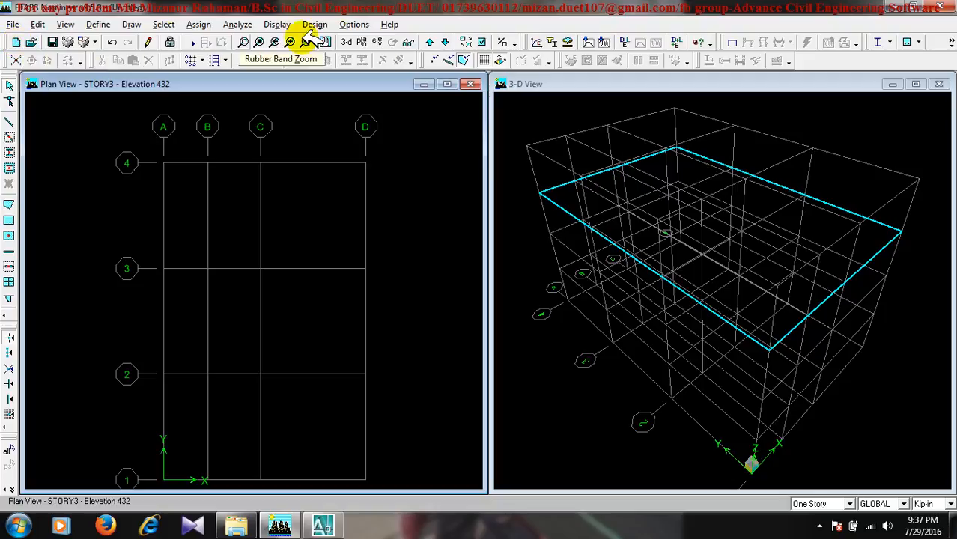
click(10, 85)
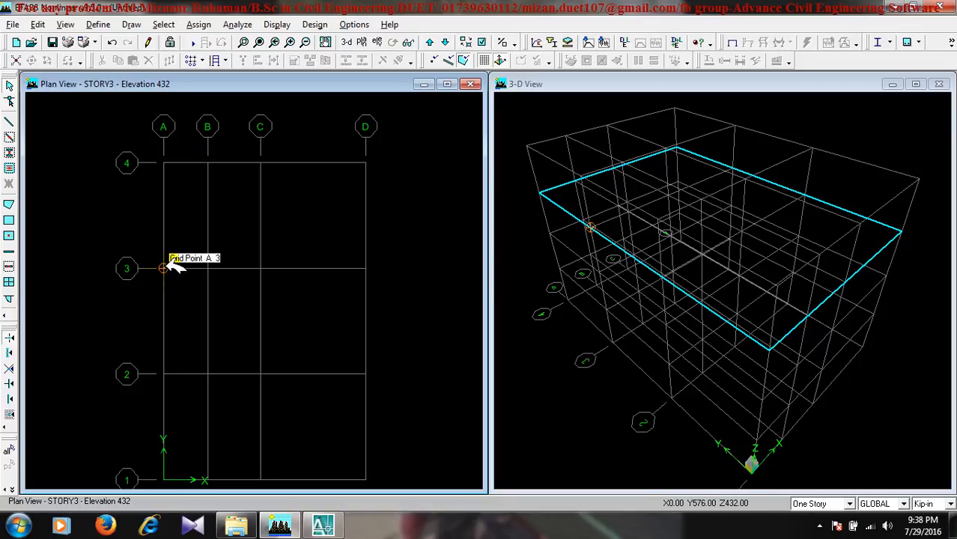
click(11, 364)
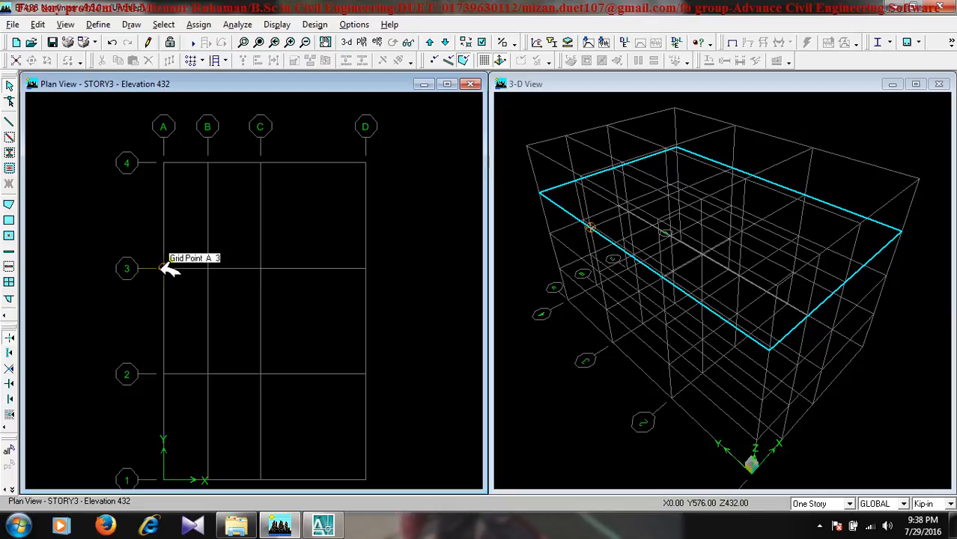
click(9, 337)
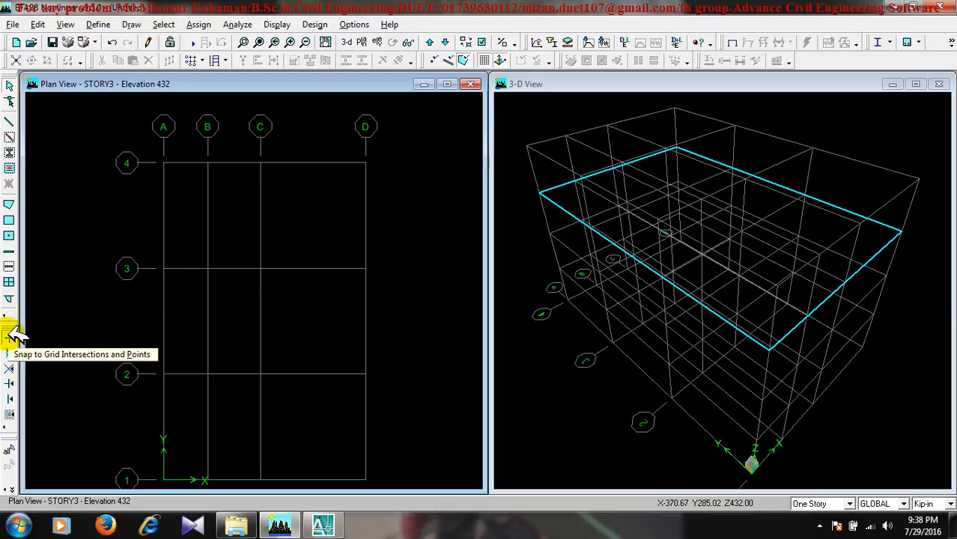
click(10, 342)
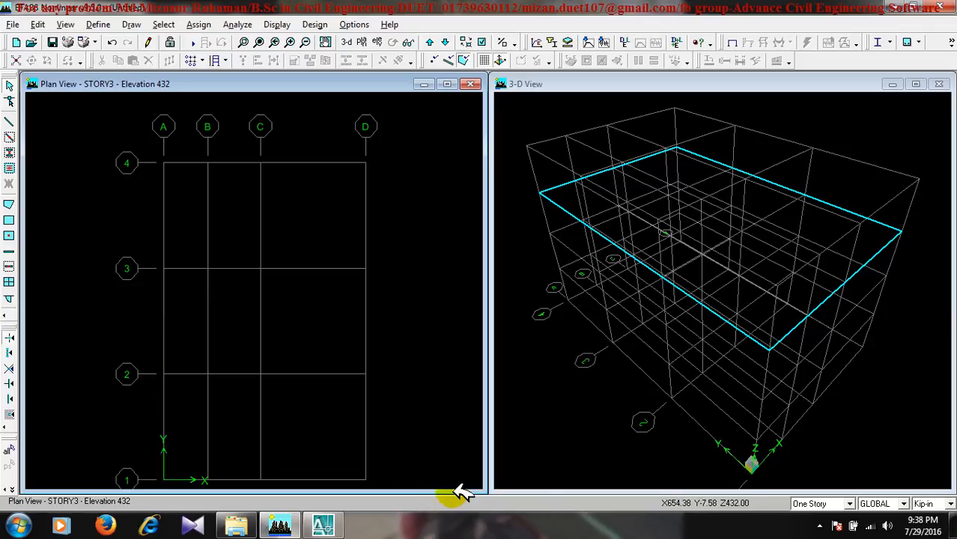
click(820, 527)
click(816, 428)
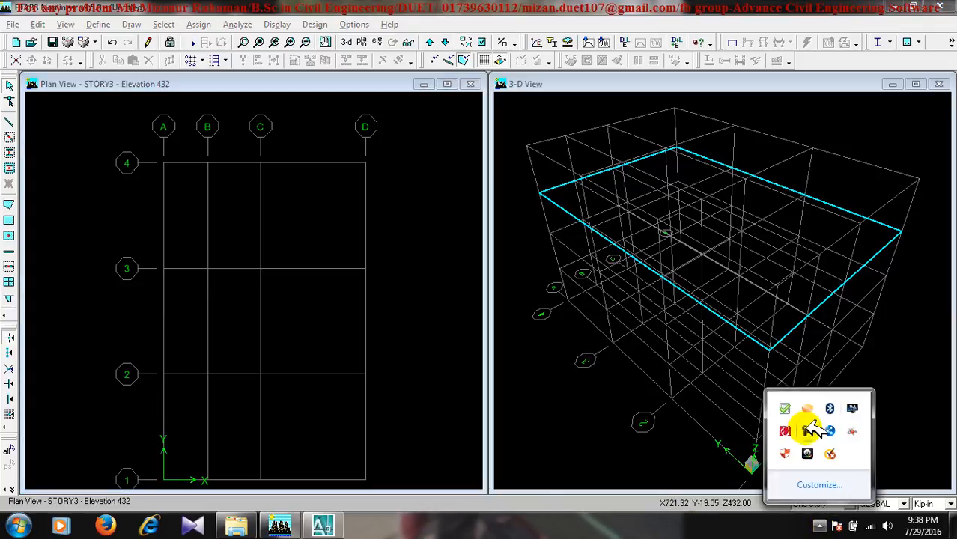
click(891, 458)
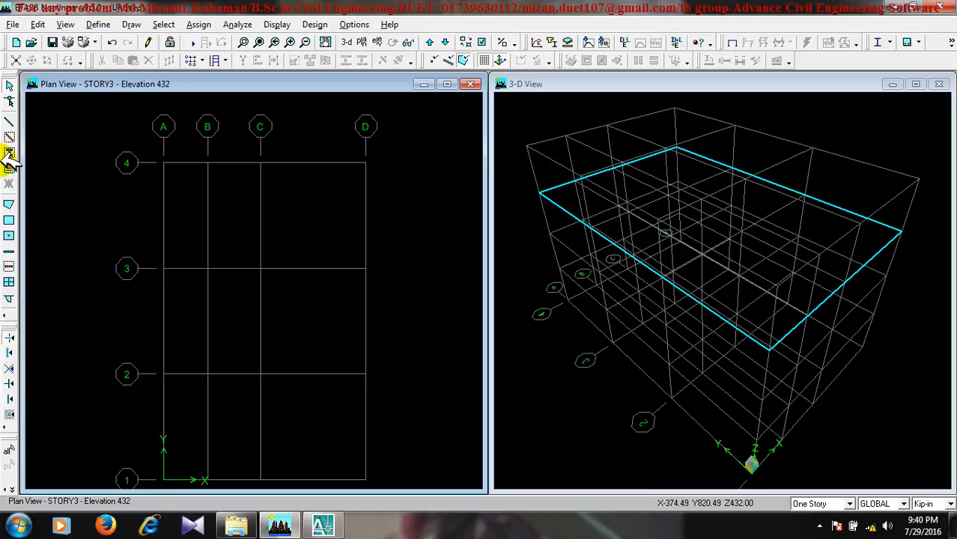
Step: Start the line drawing tool and inspect the Property and Type of Line settings in the object properties
click(14, 118)
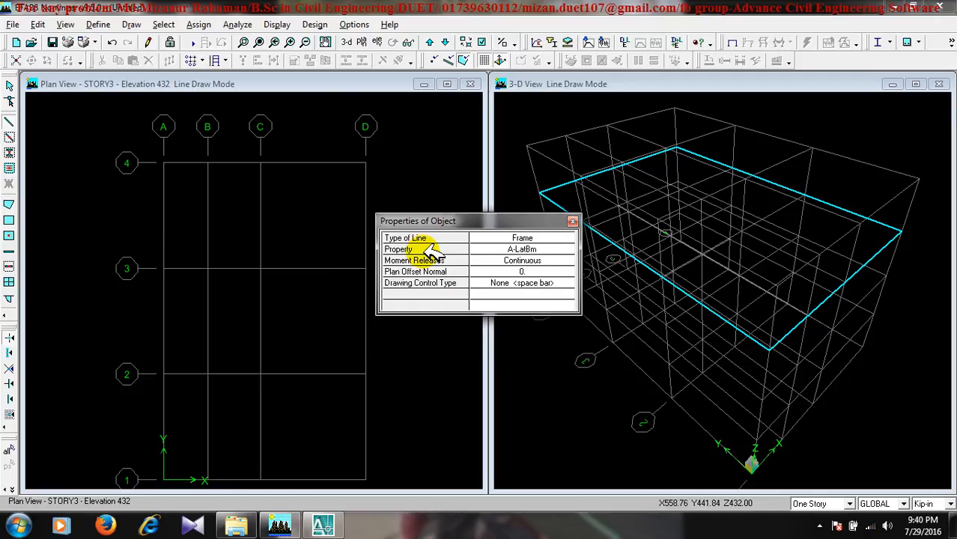
click(536, 251)
click(536, 251)
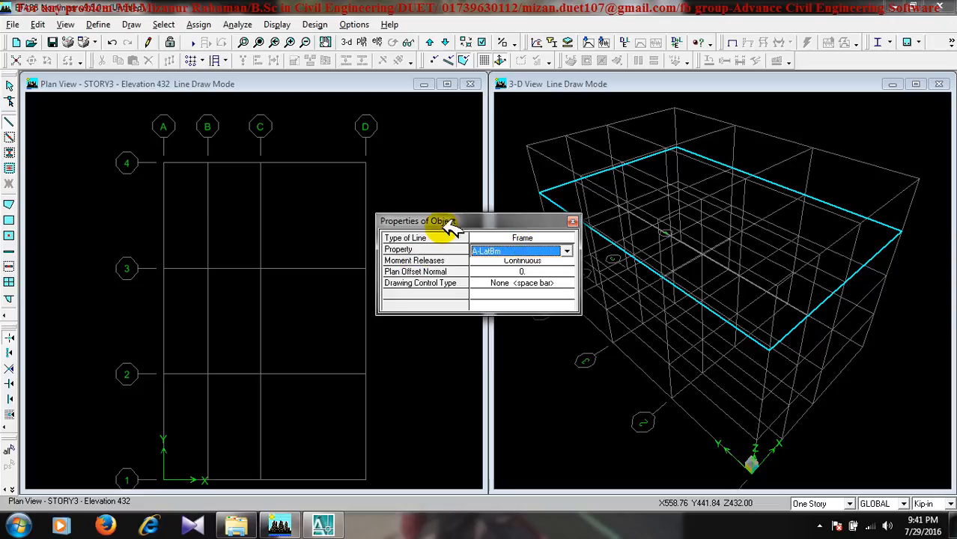
drag(446, 221, 449, 182)
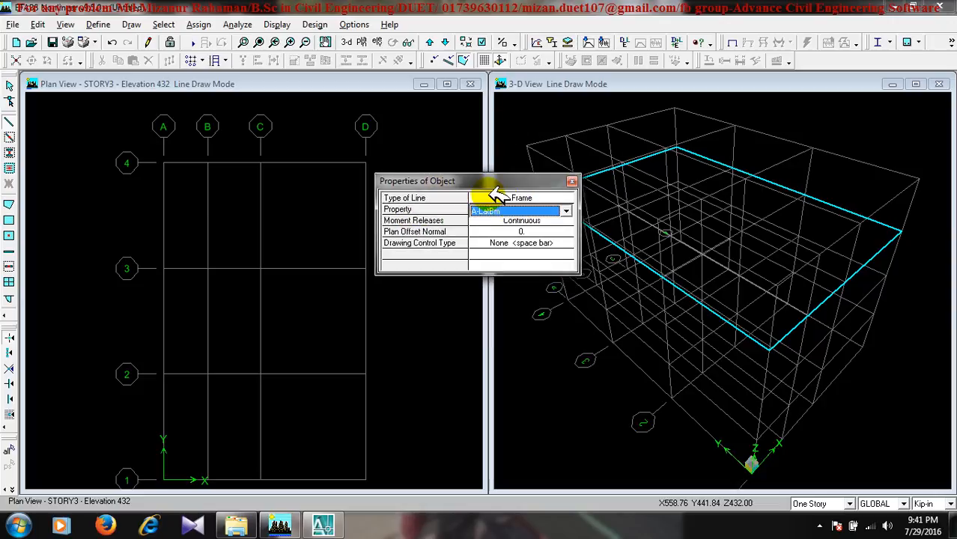
click(536, 197)
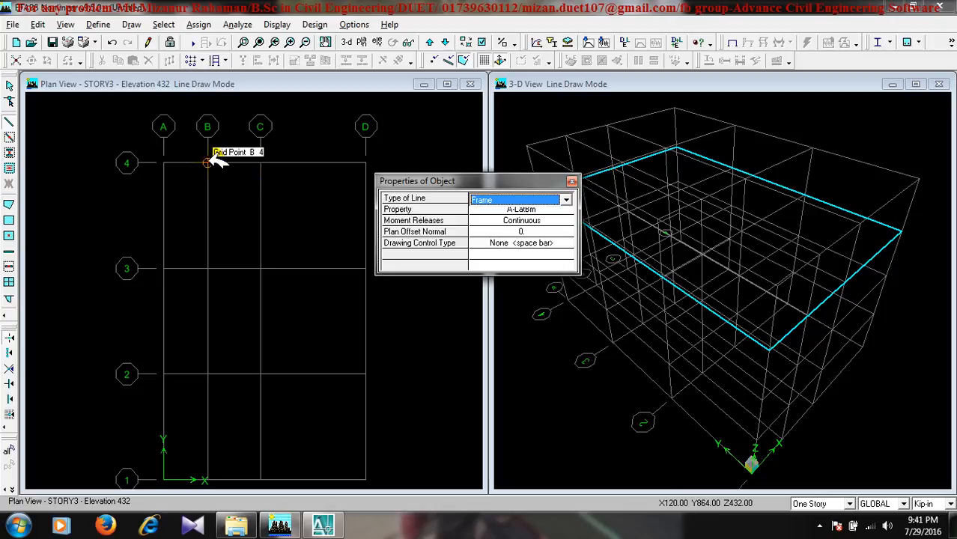
Step: Set the moment releases of the frame line being drawn to Pinned
click(513, 223)
click(513, 223)
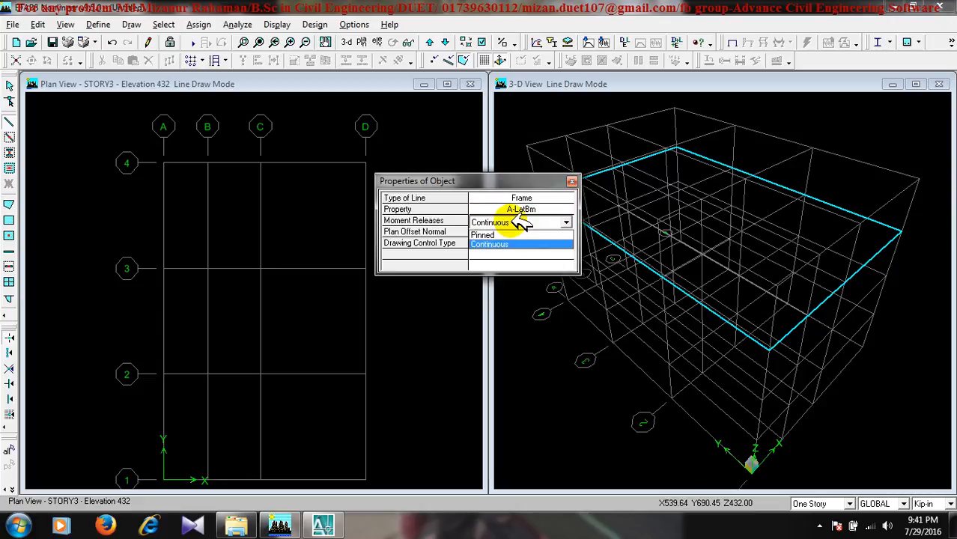
click(517, 234)
click(516, 222)
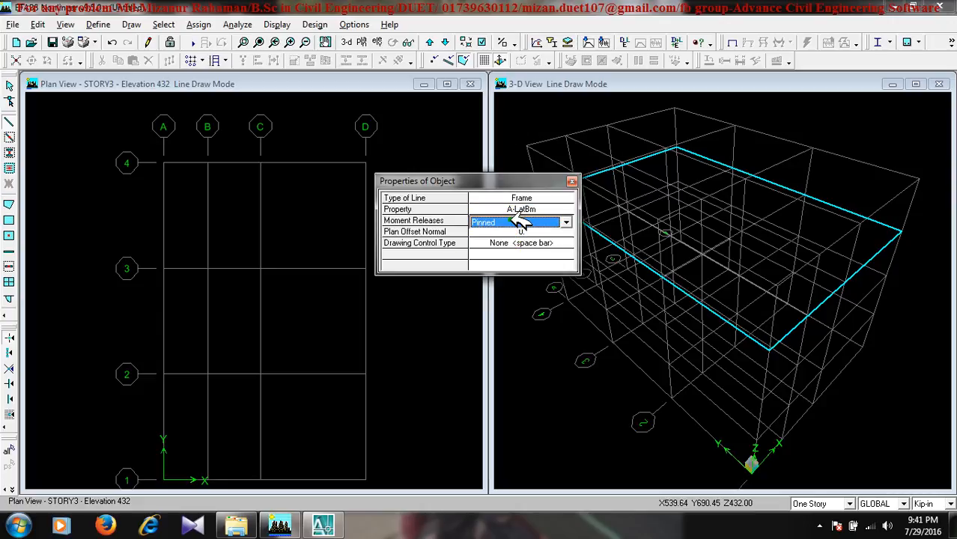
Step: Set the line's moment releases to Continuous and its plan offset normal to 12
click(517, 223)
click(514, 243)
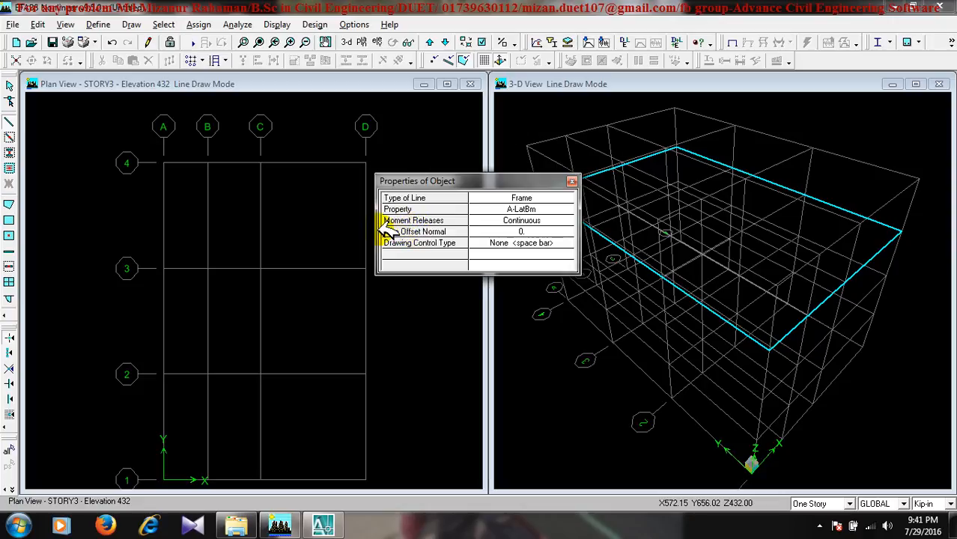
click(523, 232)
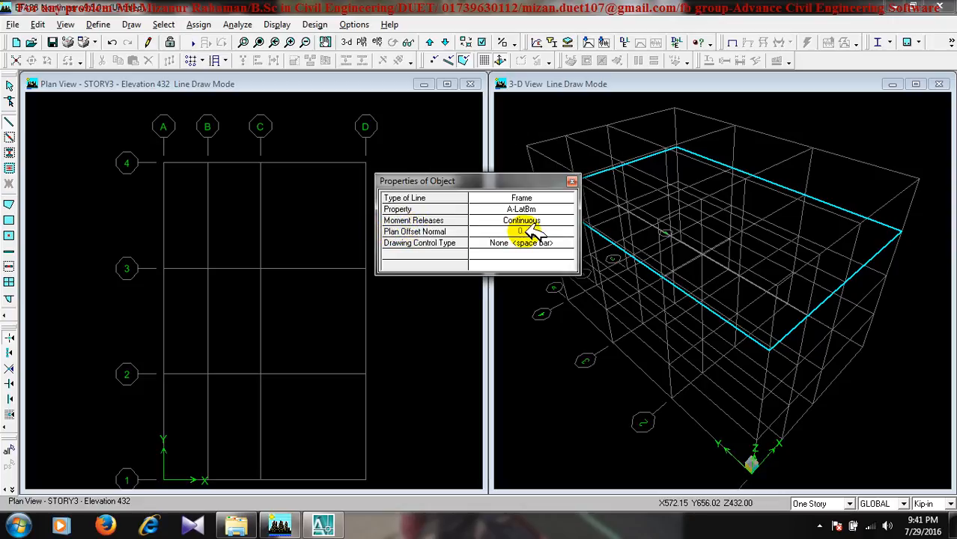
text(0)
Step: Draw the offset frame line along grid 4 from A to B and delete the stray short lines beside B-4
click(164, 162)
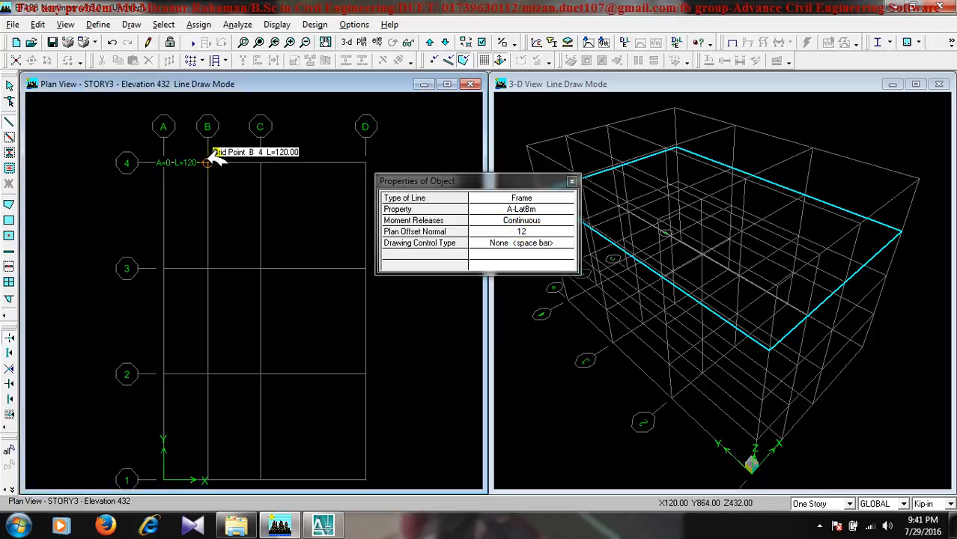
scroll(212, 164, up, 4)
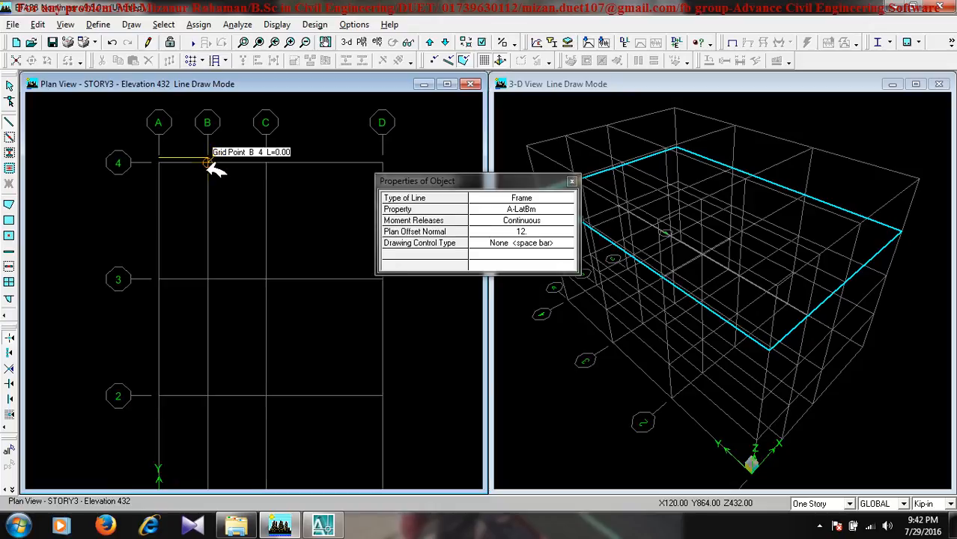
scroll(210, 166, down, 1)
click(212, 164)
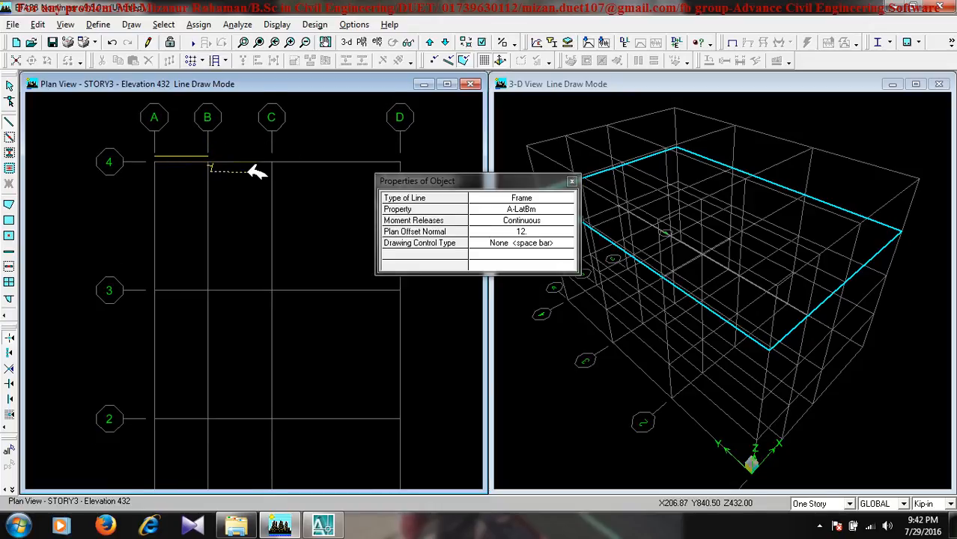
key(Escape)
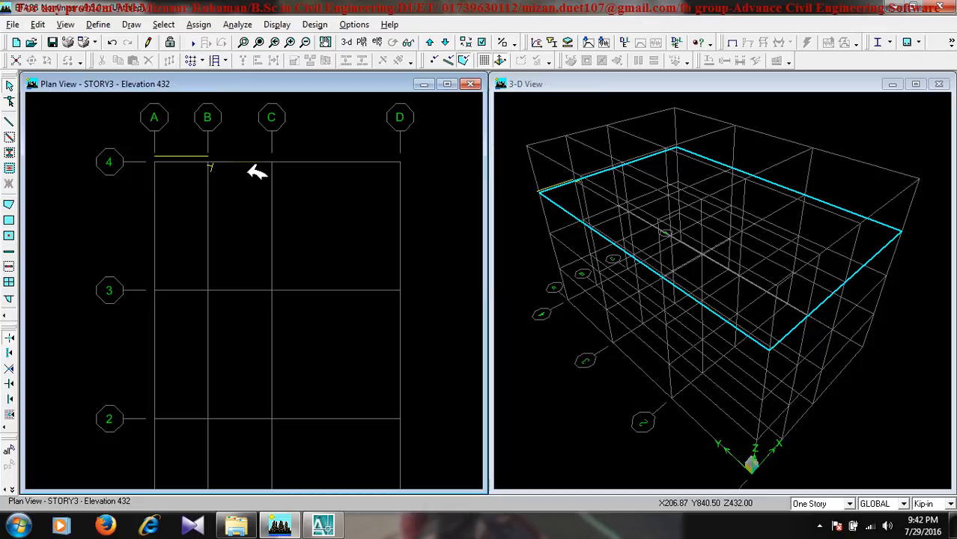
click(212, 164)
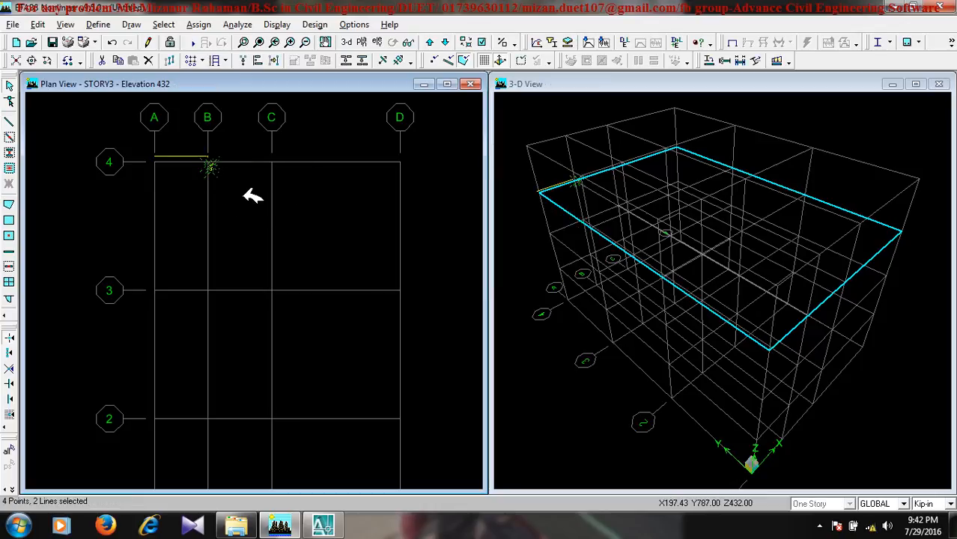
key(Delete)
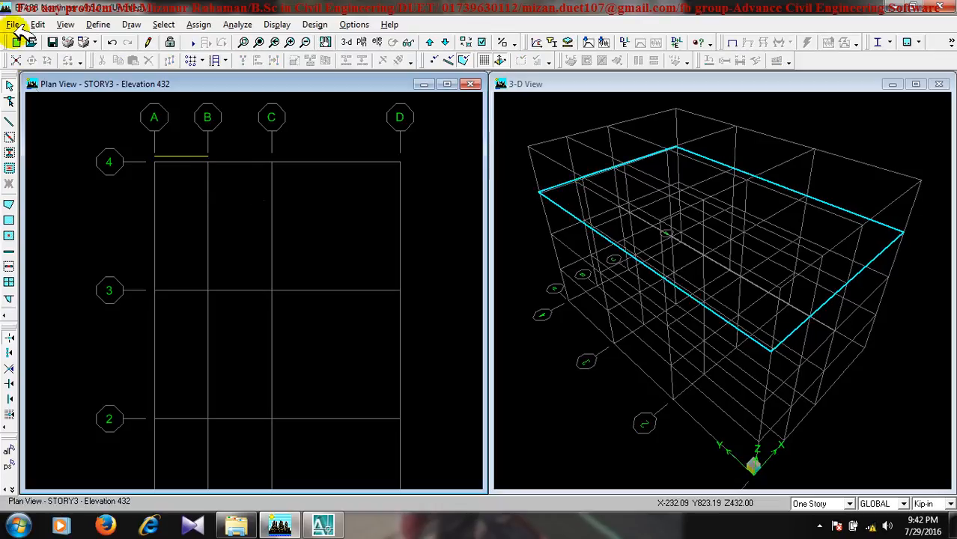
Step: Try drawing a frame line from grid point A-3 towards grid B with Parallel to X control, and undo the diagonal line
click(9, 122)
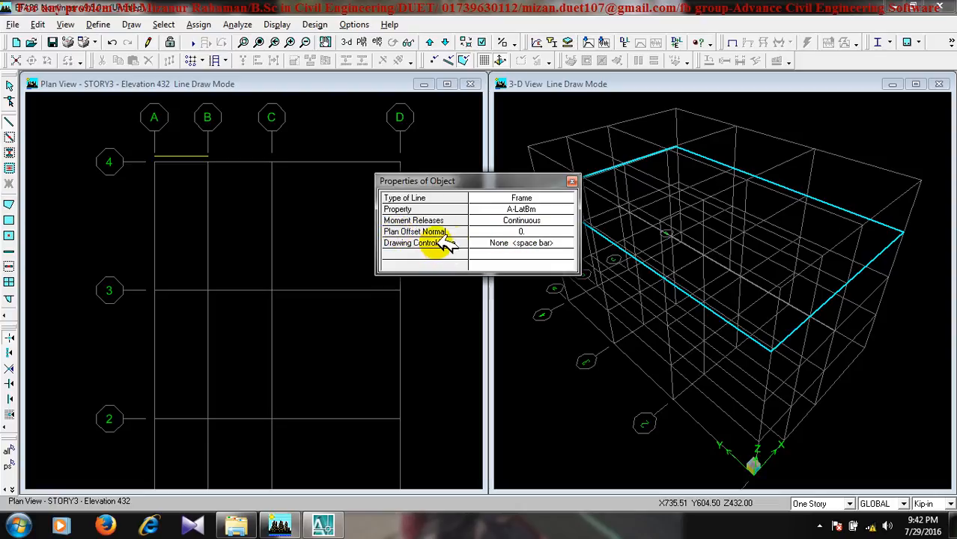
click(517, 244)
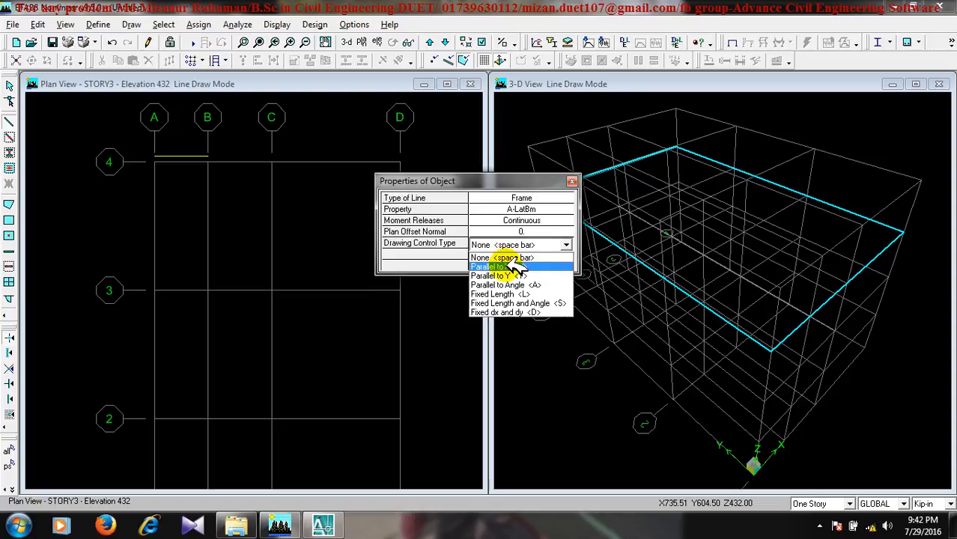
click(517, 268)
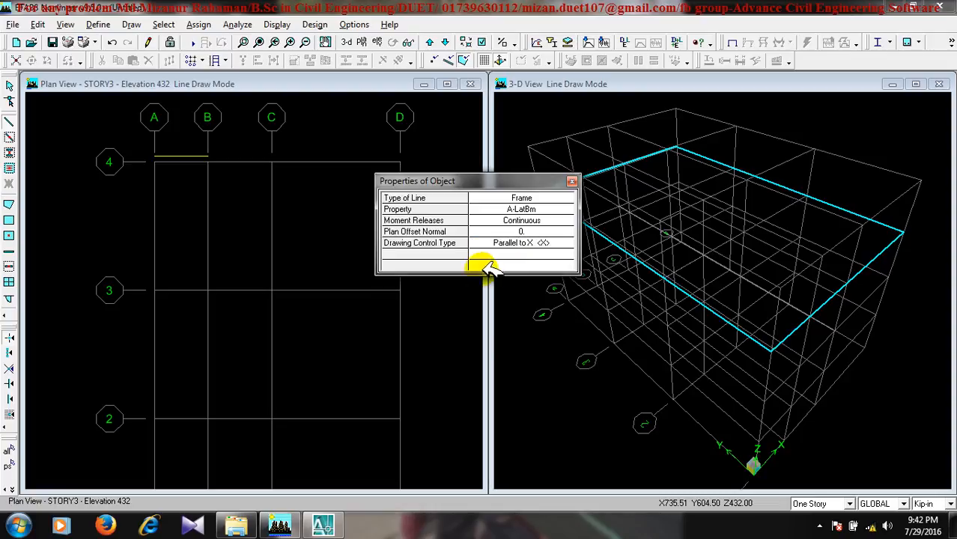
click(9, 120)
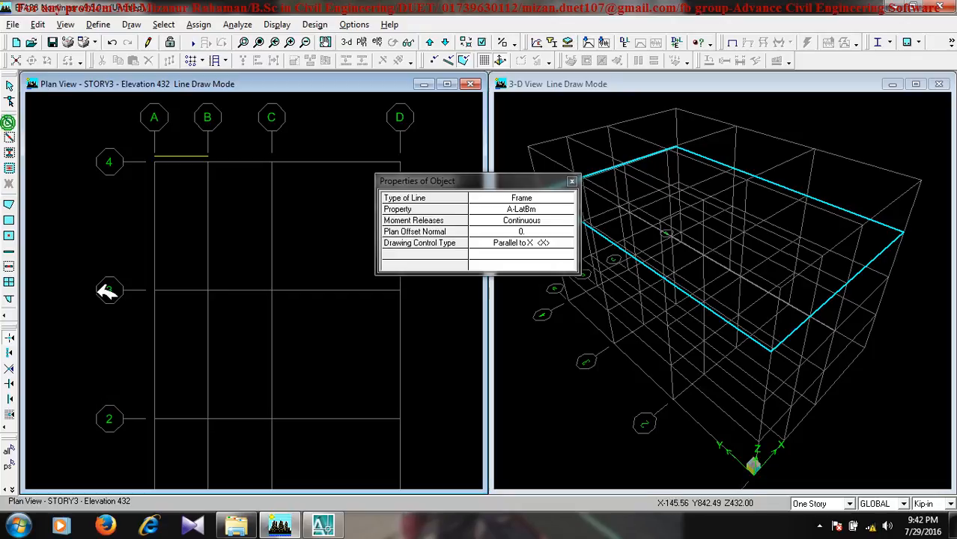
click(155, 289)
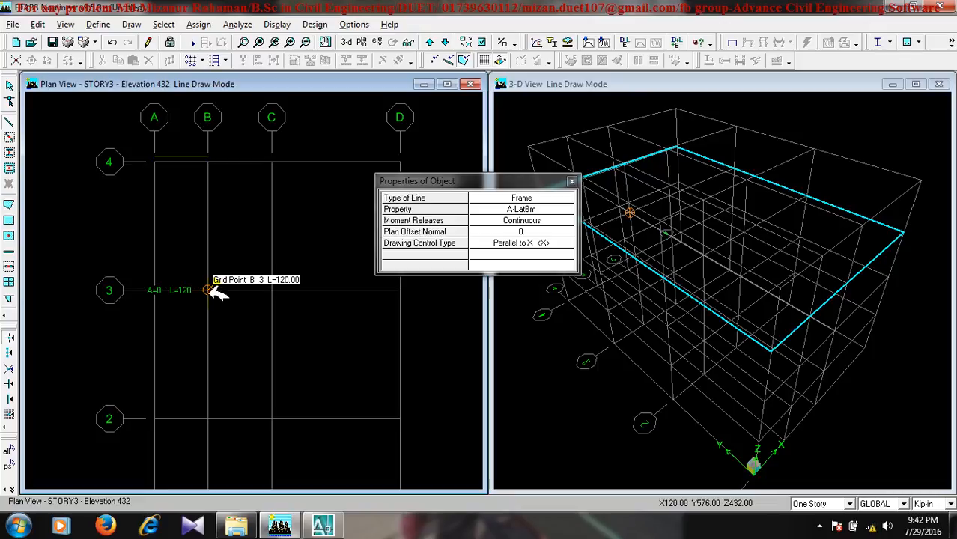
key(space)
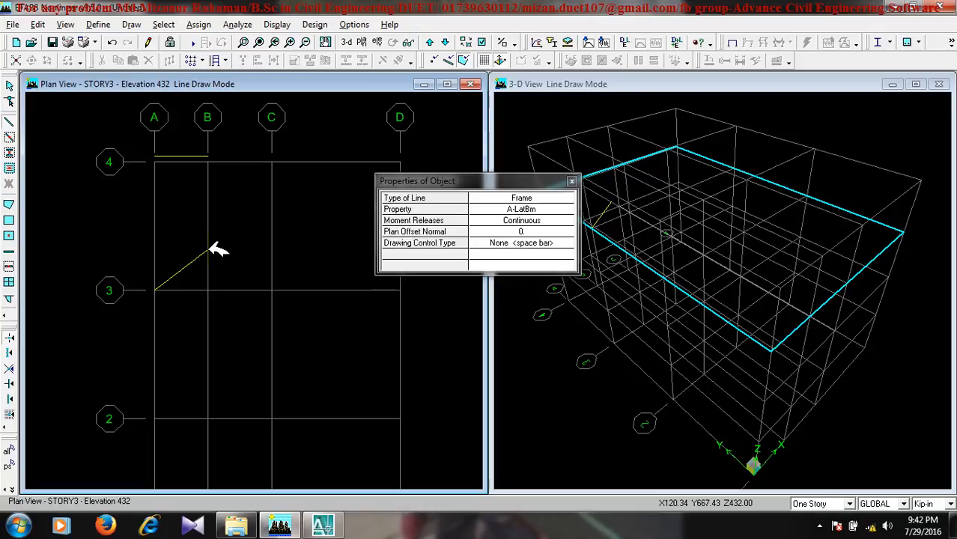
key(ctrl+z)
Step: Draw a frame line parallel to X from grid B between grids 3 and 4, ending between grids C and D
click(209, 249)
click(519, 242)
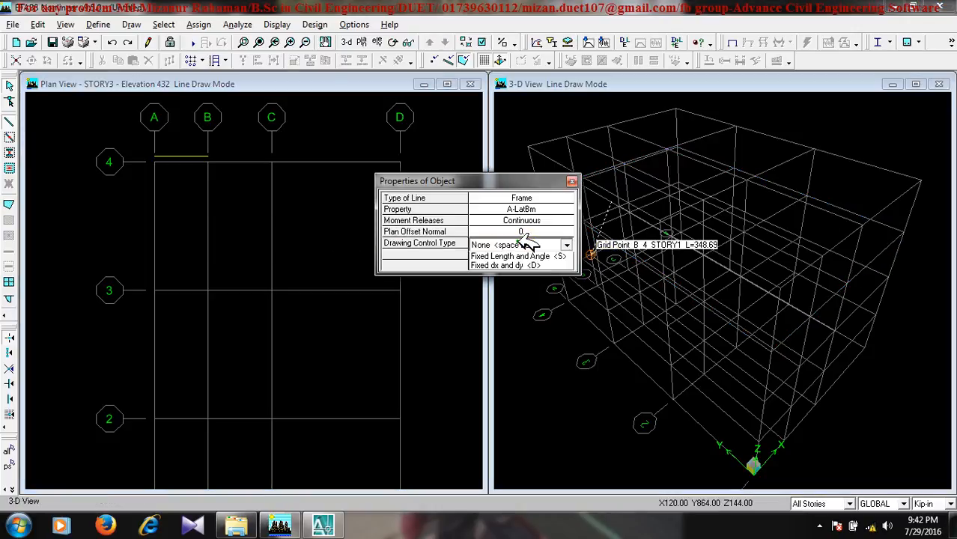
click(529, 244)
click(523, 271)
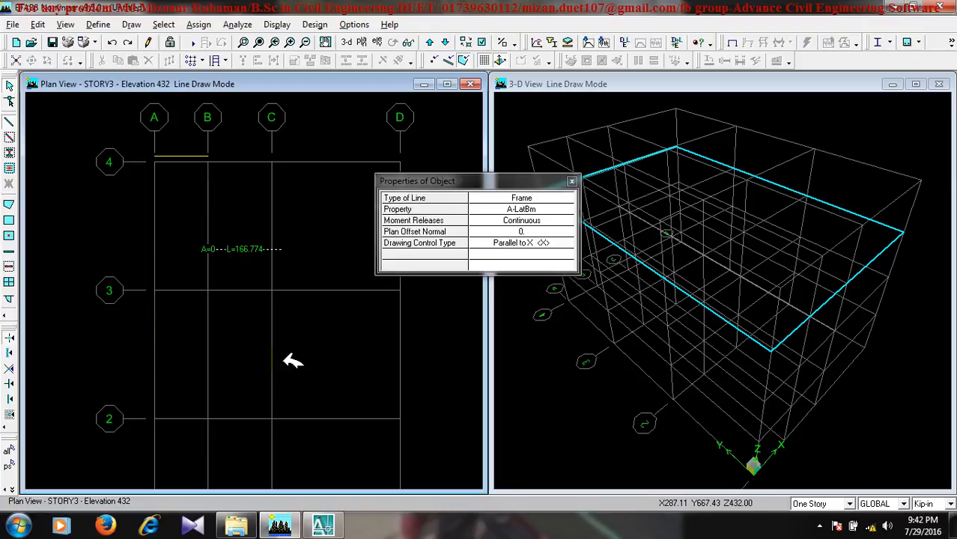
click(341, 337)
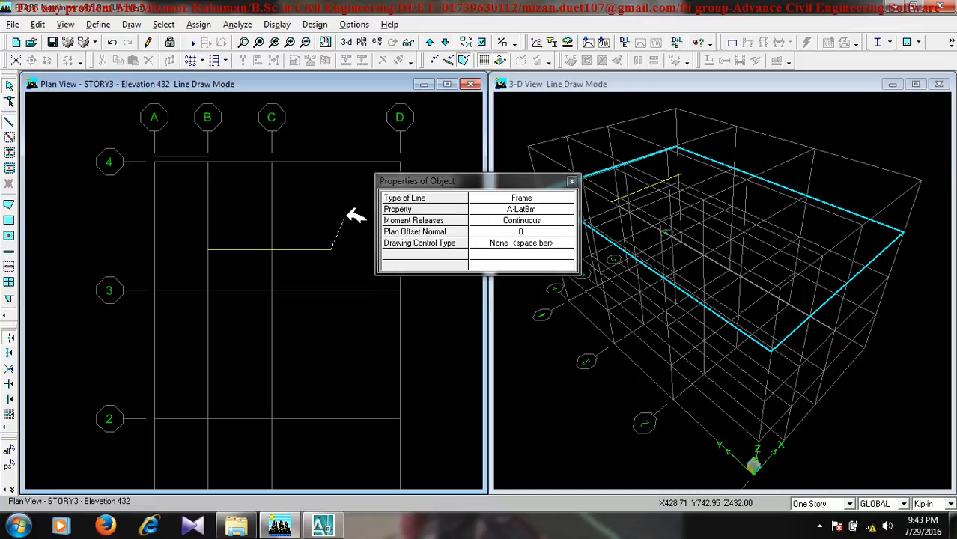
Step: Draw a frame line parallel to Y from the horizontal line's end between C and D to a point between grids 3 and 2
click(532, 245)
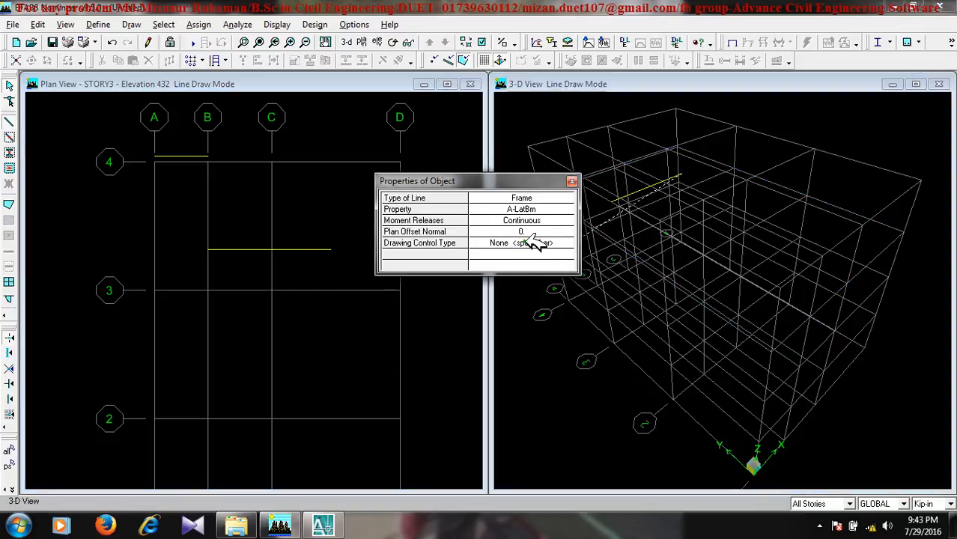
click(526, 243)
click(526, 267)
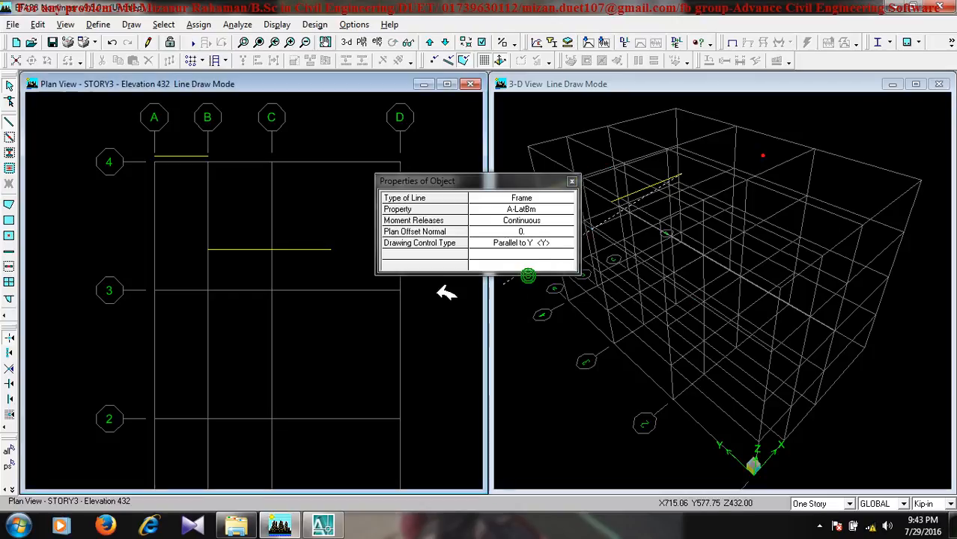
click(330, 361)
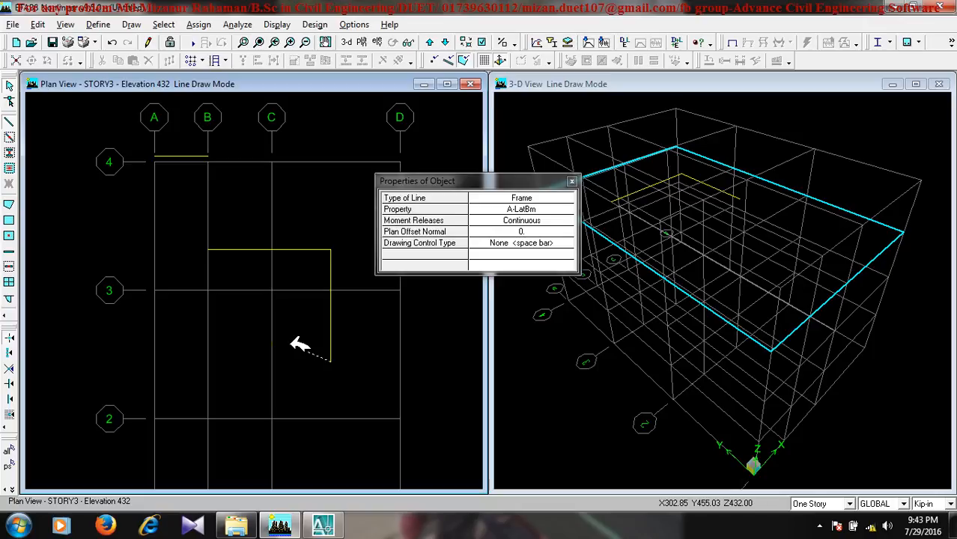
right_click(362, 332)
Step: Draw an inclined frame line with a fixed length of 96 crossing grid B just below grid 4
click(478, 244)
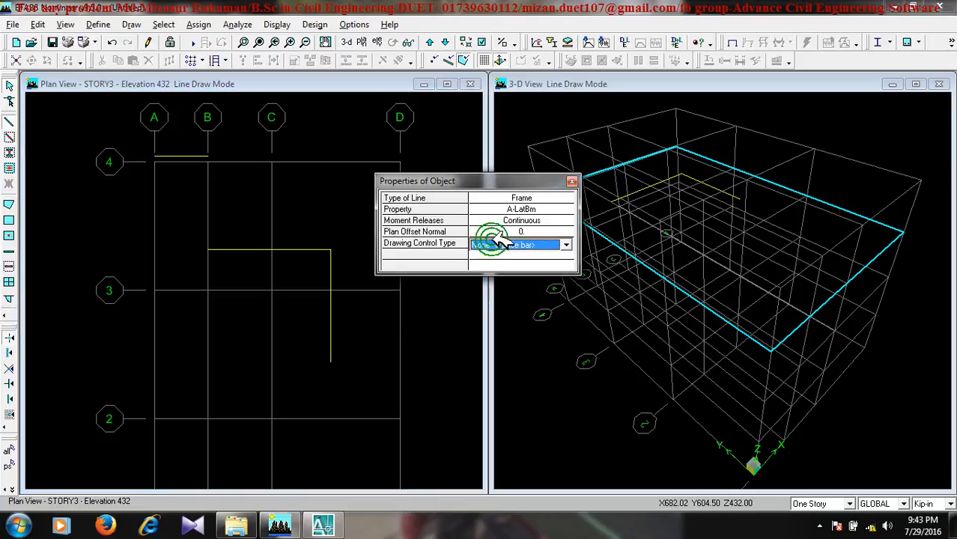
click(483, 243)
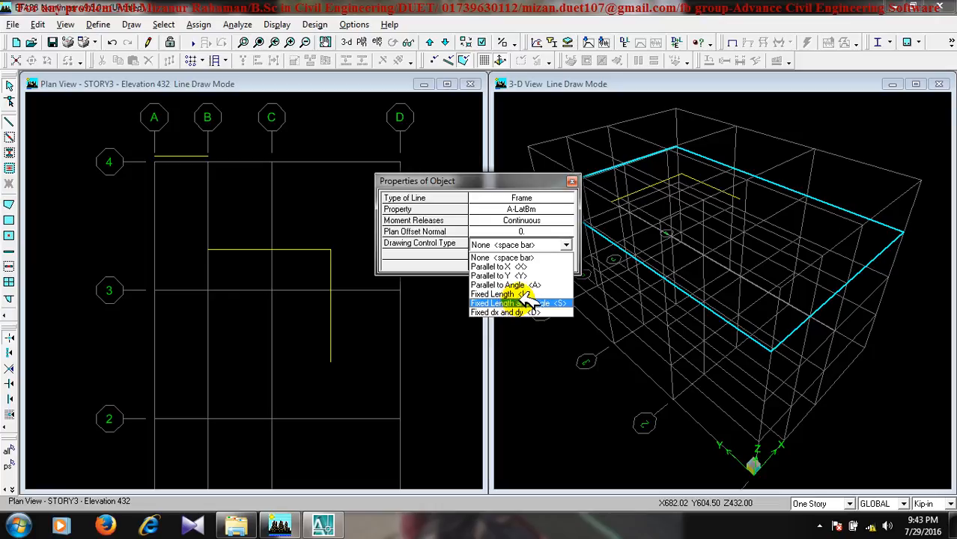
click(523, 294)
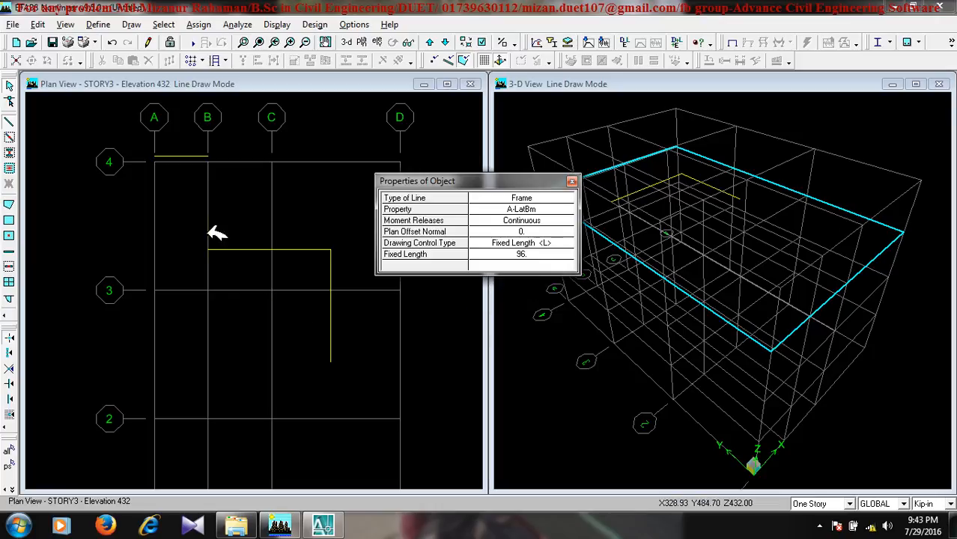
click(184, 205)
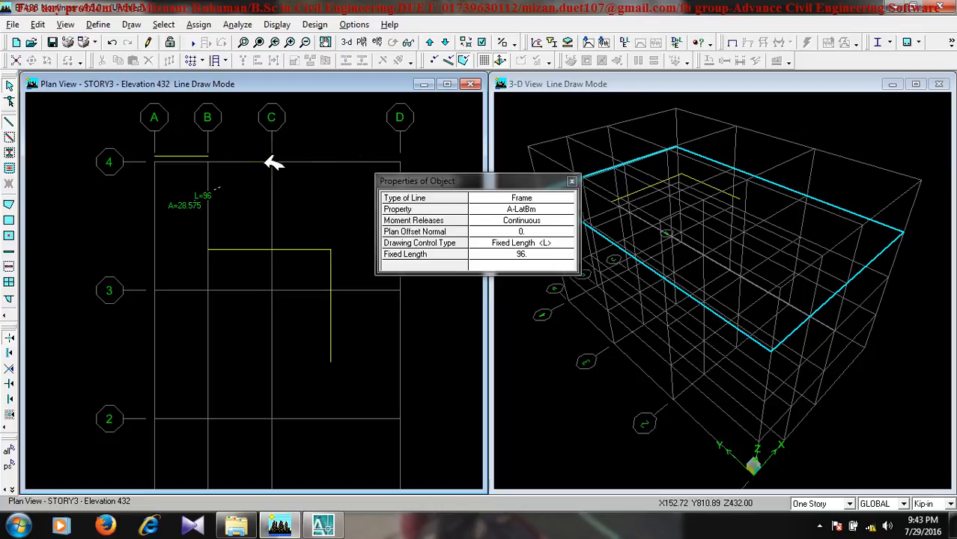
key(space)
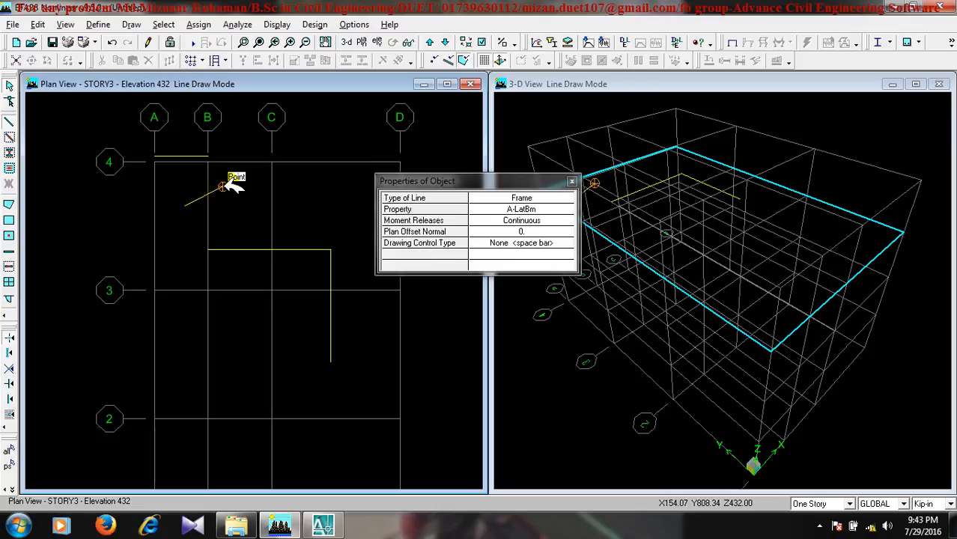
Step: Set the drawing control type to Fixed Length again and close the object properties
click(537, 244)
click(528, 245)
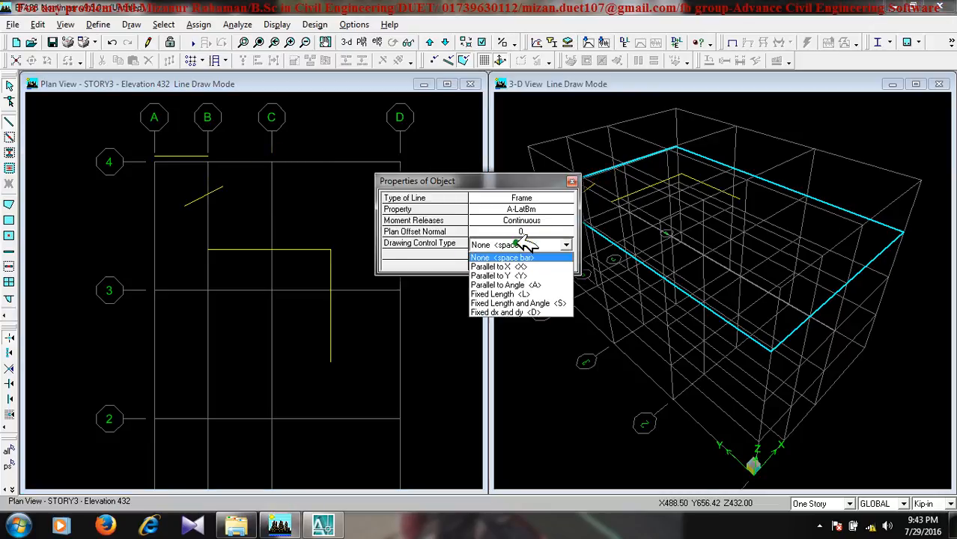
click(525, 294)
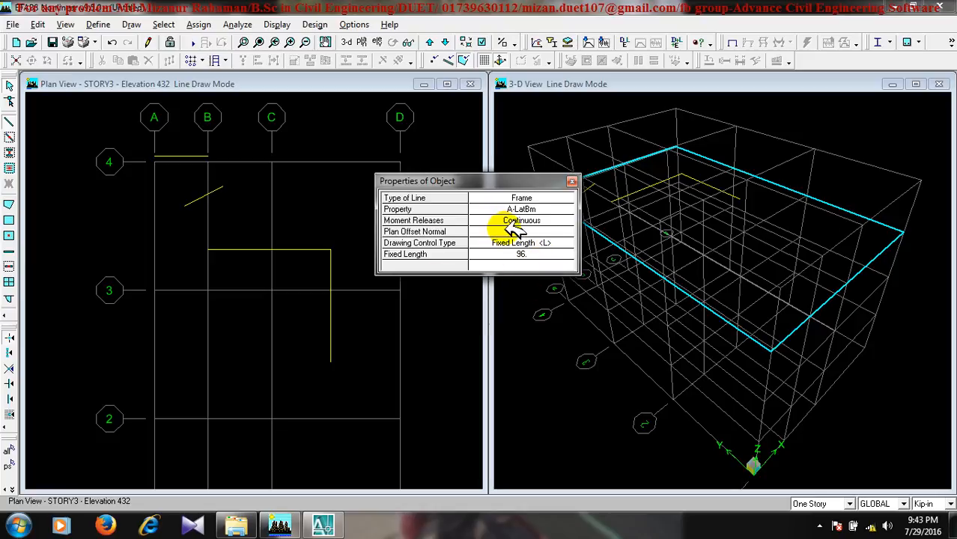
click(571, 182)
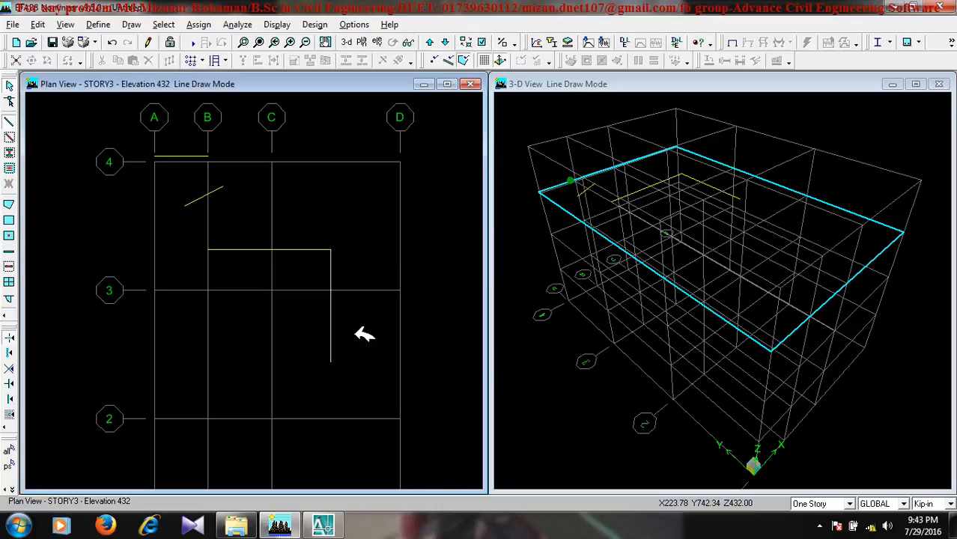
Step: Leave line drawing and delete all practice frame lines from the STORY3 plan
key(Escape)
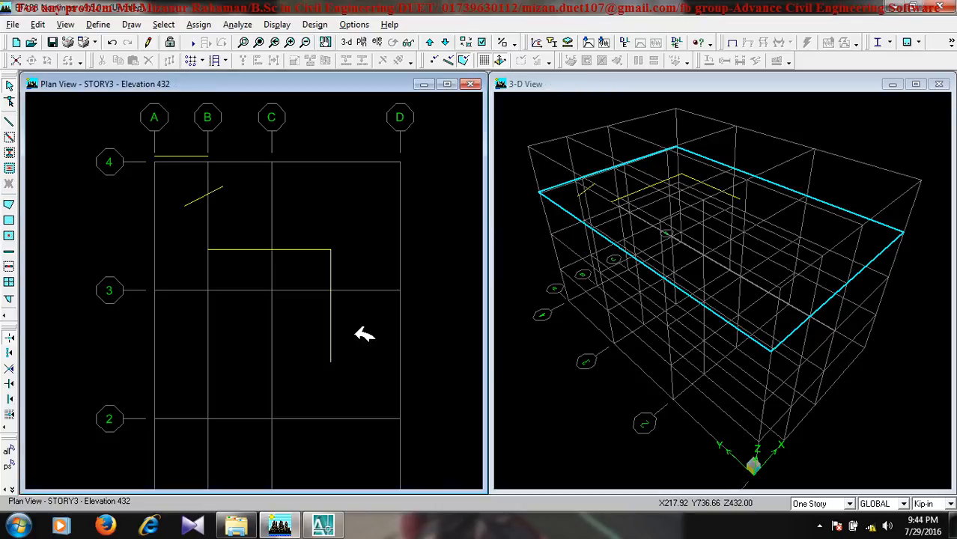
mouse_move(359, 365)
mouse_down()
mouse_move(278, 246)
mouse_move(156, 149)
mouse_up()
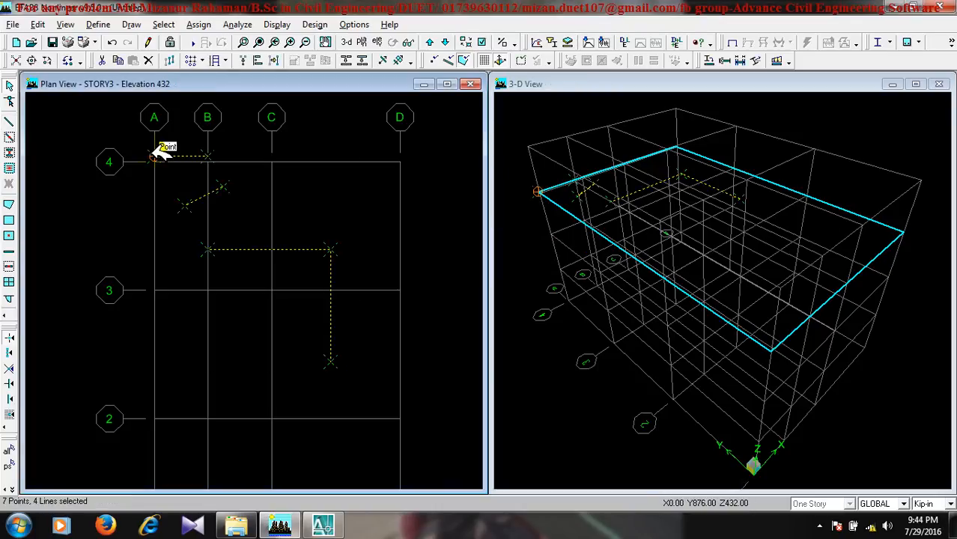
key(Delete)
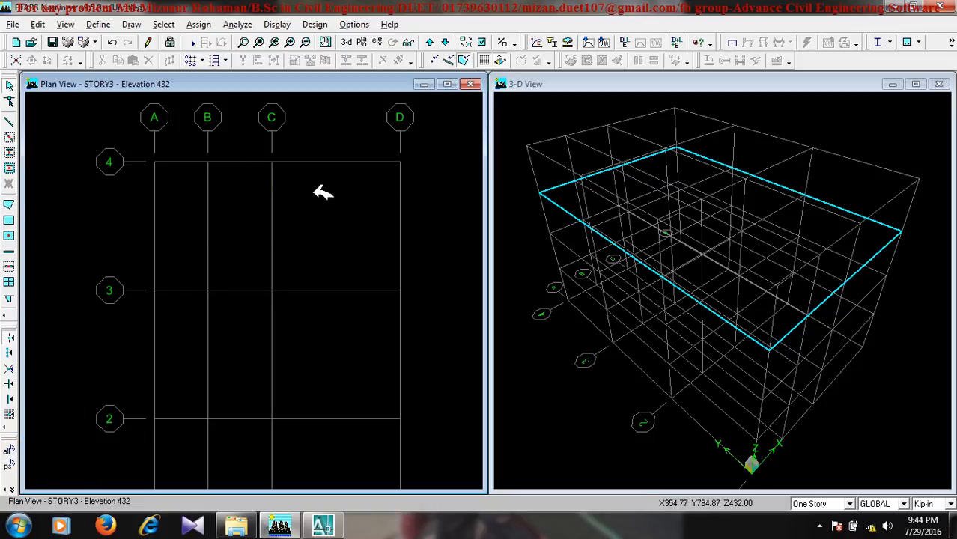
click(820, 527)
click(808, 431)
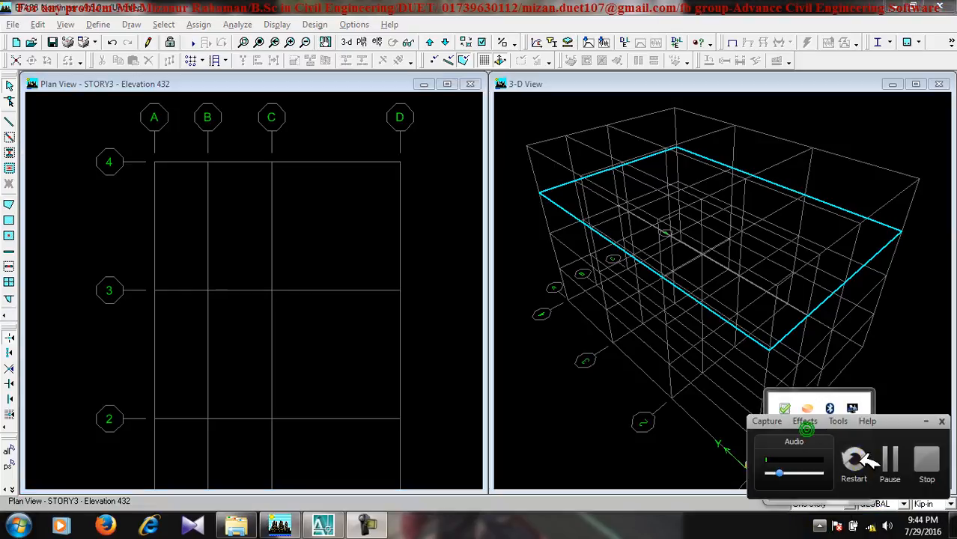